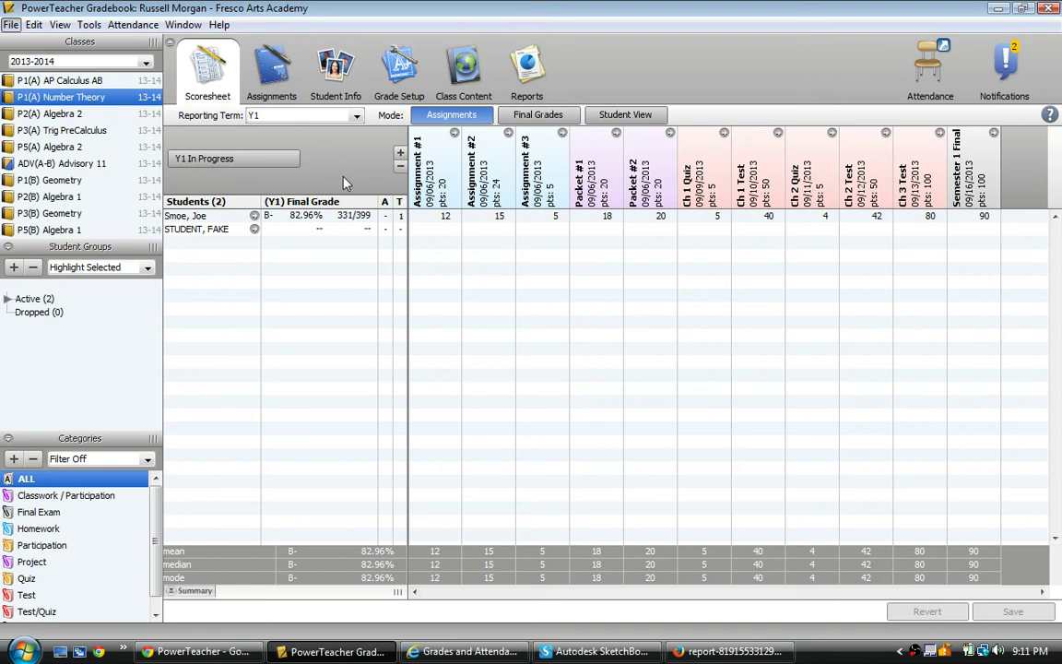
Step: Launch the gradebook from the PowerTeacher start page in the browser and show the 2013-2014 classes
{"action": "left_click", "coordinate": [193, 651]}
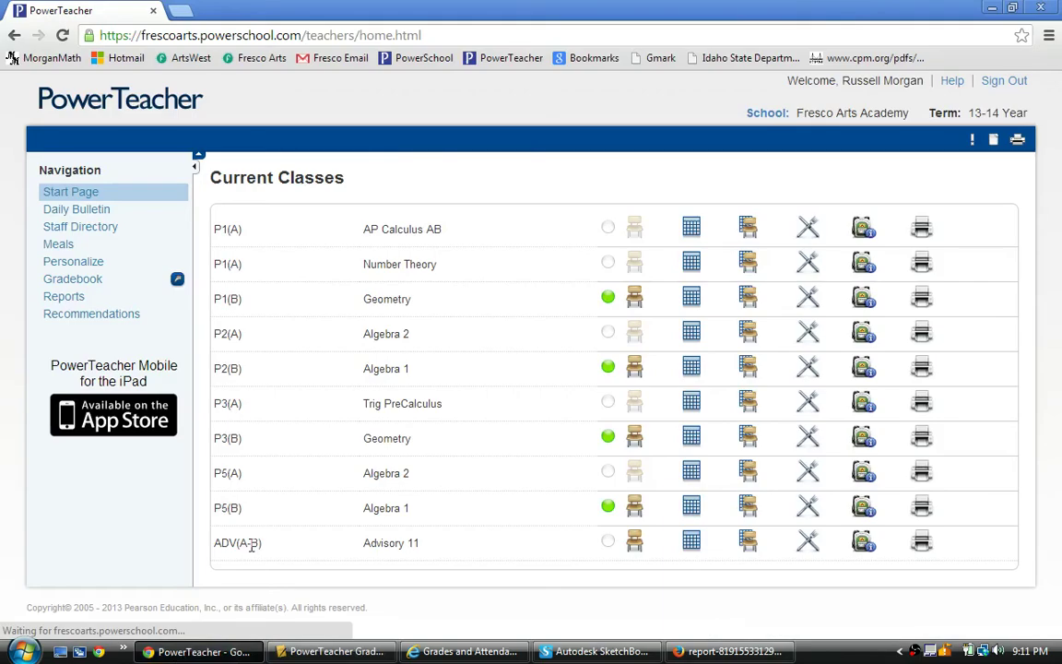
{"action": "left_click", "coordinate": [178, 282]}
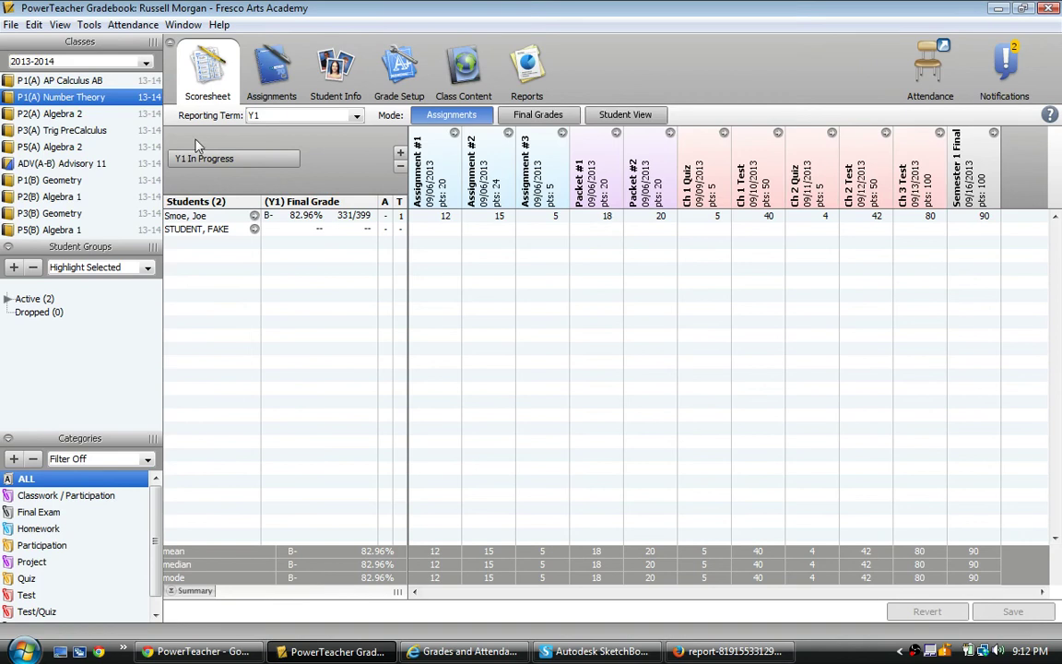
{"action": "left_click", "coordinate": [64, 65]}
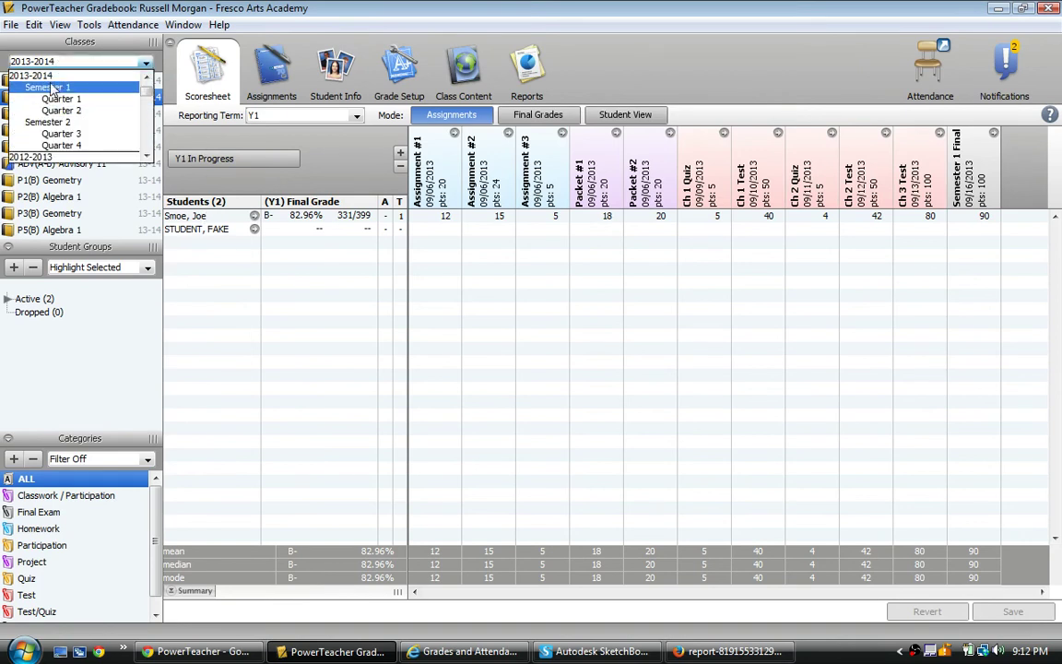
{"action": "left_click", "coordinate": [51, 77]}
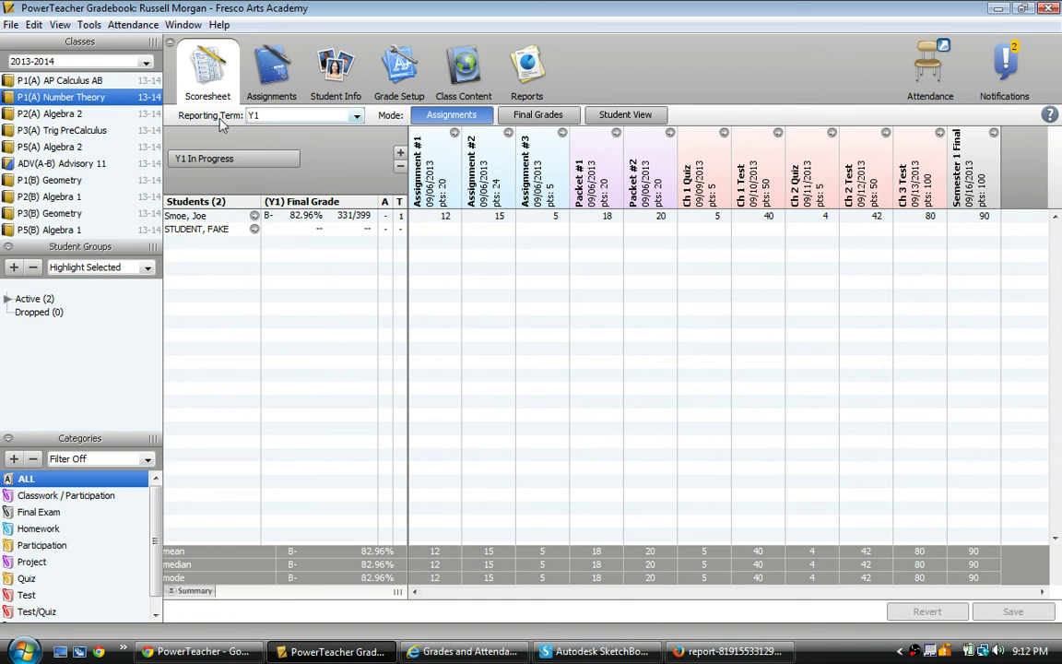
Step: View the Number Theory scoresheet for reporting terms S1 and Q2, and return it to Y1
{"action": "left_click", "coordinate": [288, 118]}
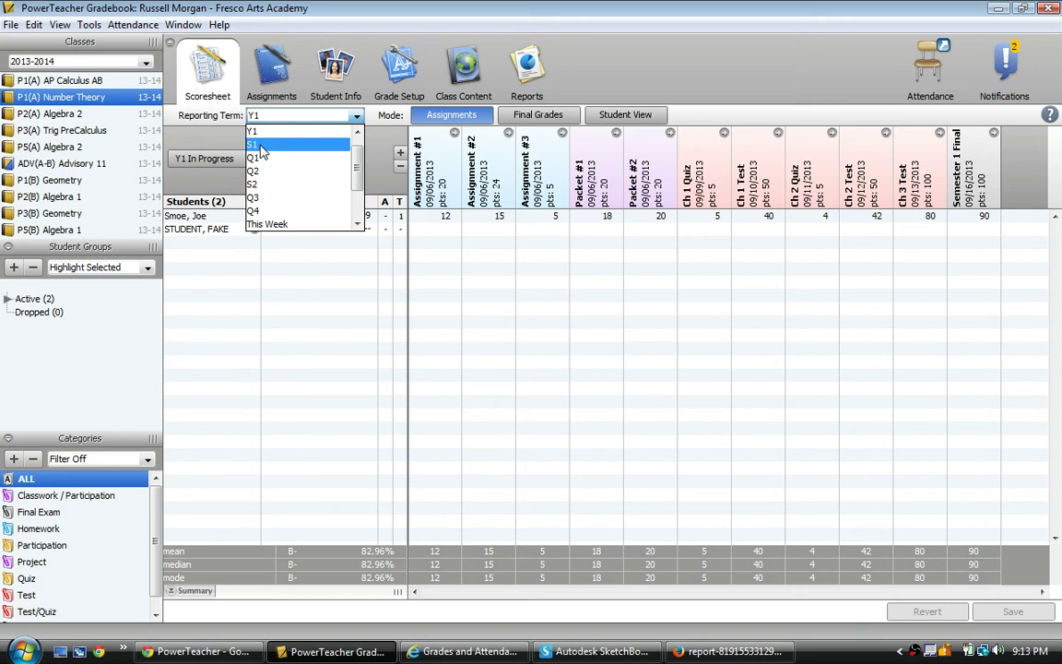
{"action": "left_click", "coordinate": [260, 145]}
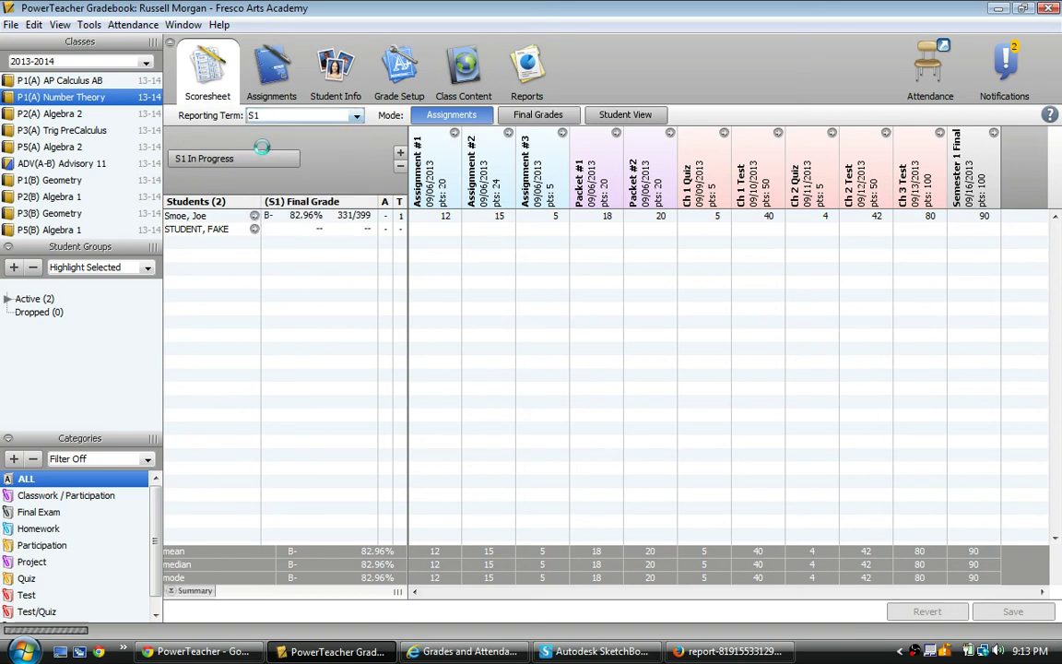
{"action": "left_click", "coordinate": [275, 118]}
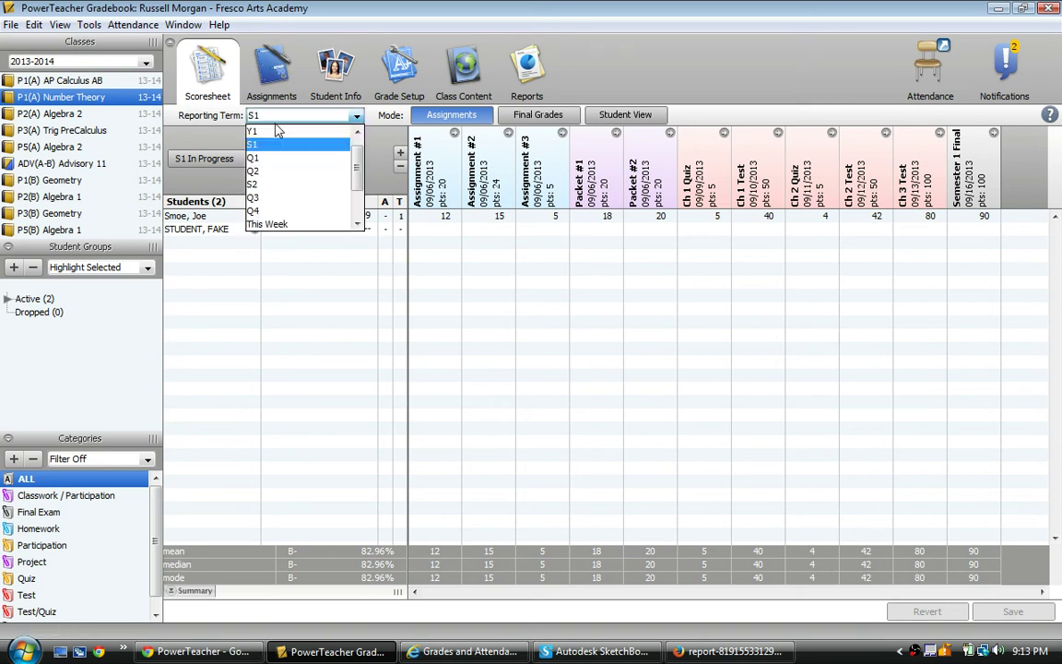
{"action": "left_click", "coordinate": [267, 173]}
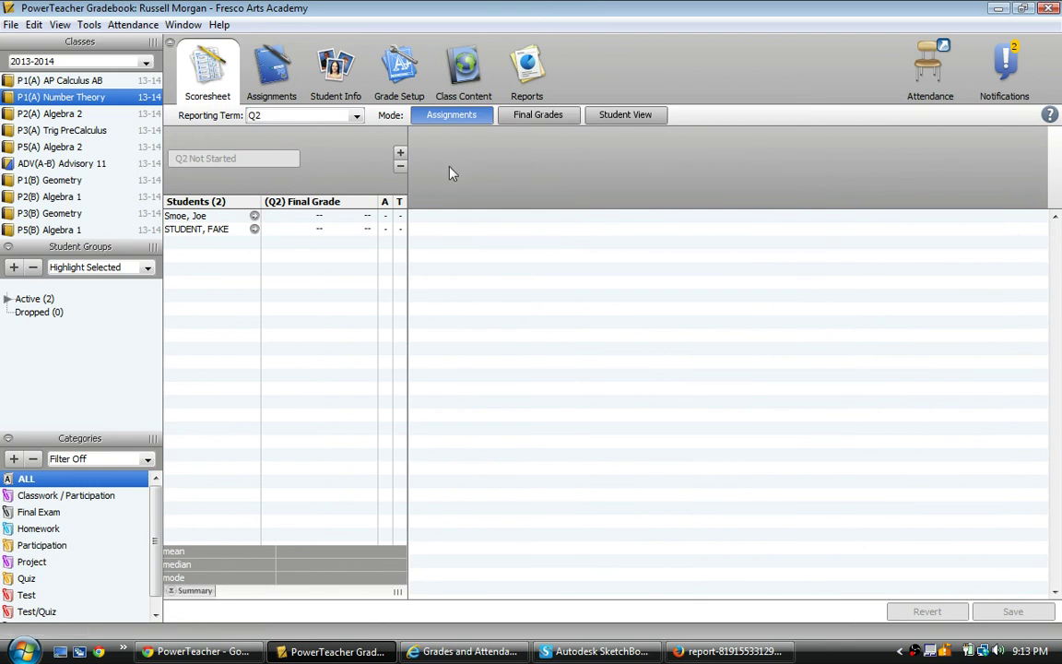
{"action": "left_click", "coordinate": [312, 125]}
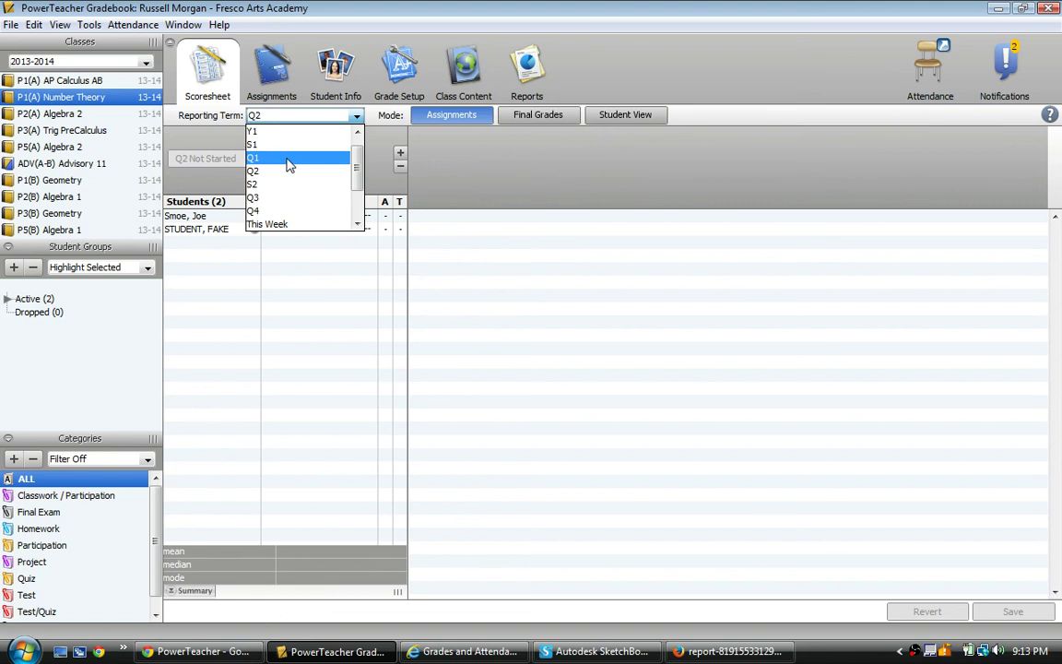
{"action": "left_click", "coordinate": [275, 134]}
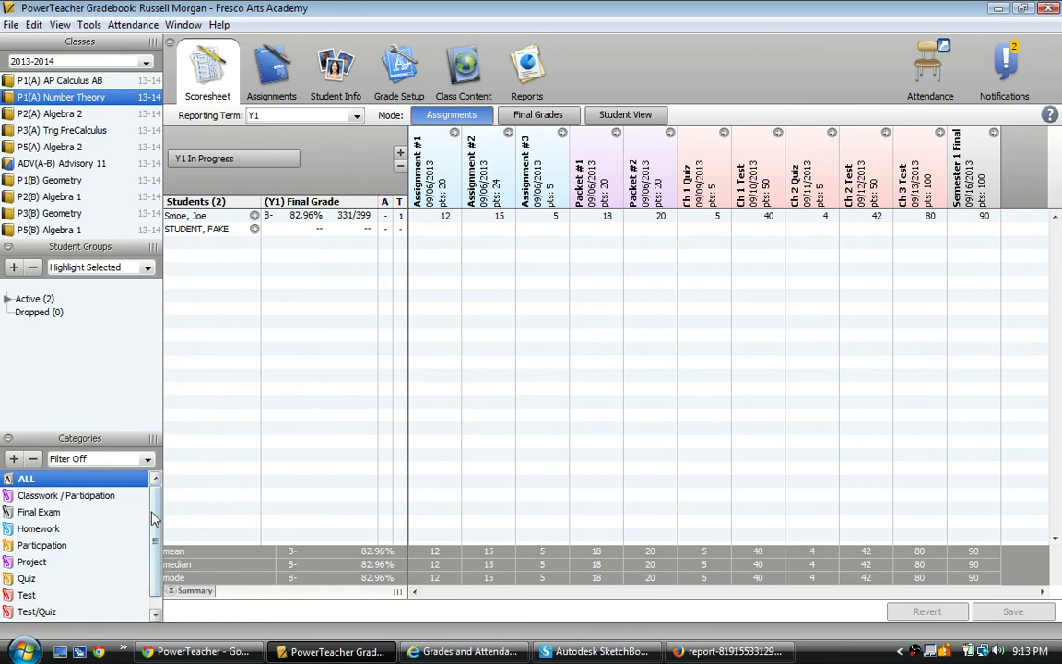
Step: Create an assignment category named Fake Category with the abbreviation FC and the color Blue
{"action": "mouse_move", "coordinate": [155, 540]}
{"action": "left_mouse_down"}
{"action": "mouse_move", "coordinate": [156, 551]}
{"action": "mouse_move", "coordinate": [156, 540]}
{"action": "left_mouse_up"}
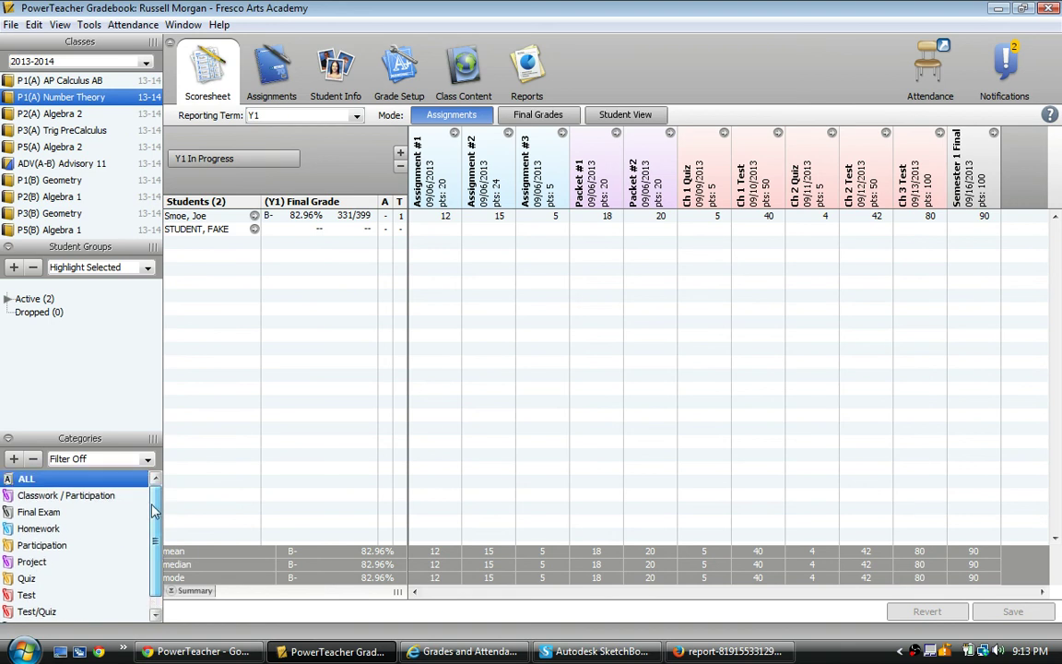
{"action": "left_click", "coordinate": [14, 460]}
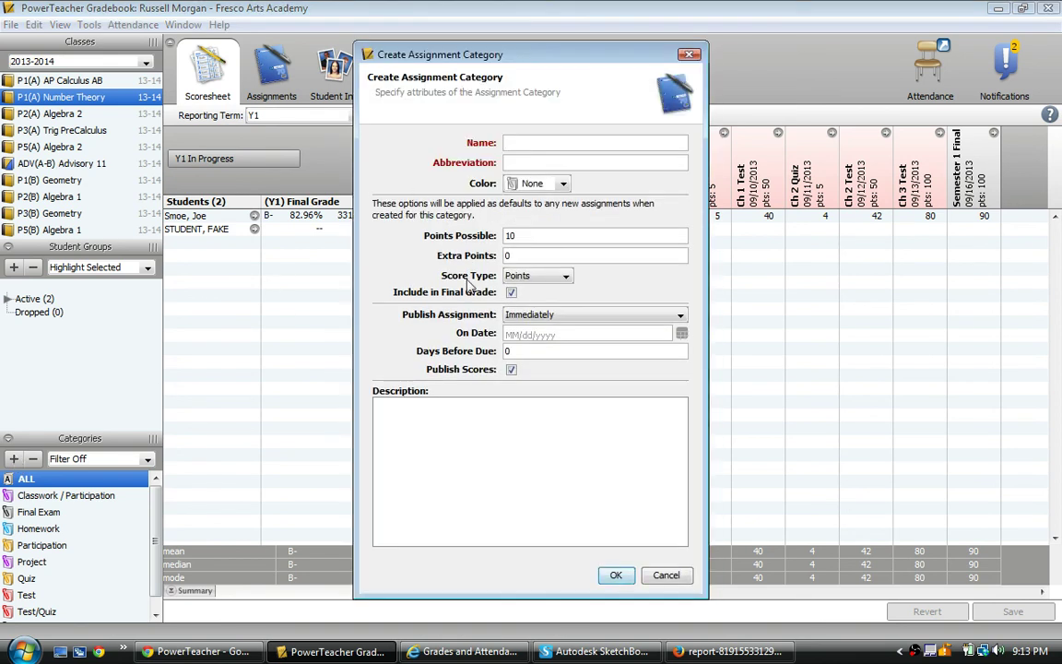
{"action": "type", "text": "Fake Category"}
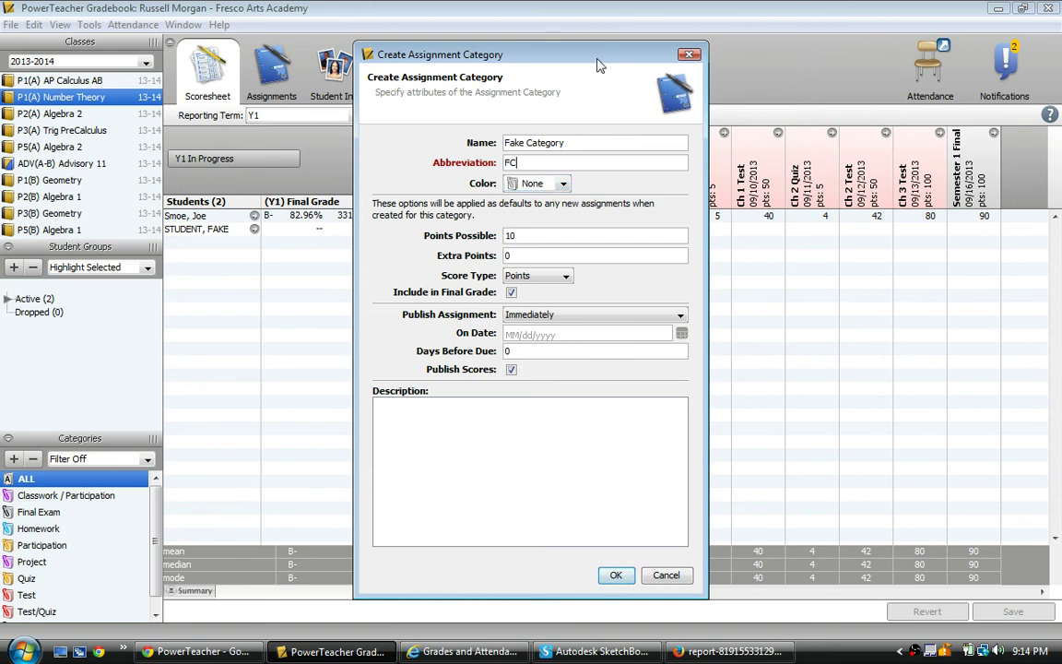
{"action": "left_click_drag", "start_coordinate": [597, 64], "coordinate": [379, 69]}
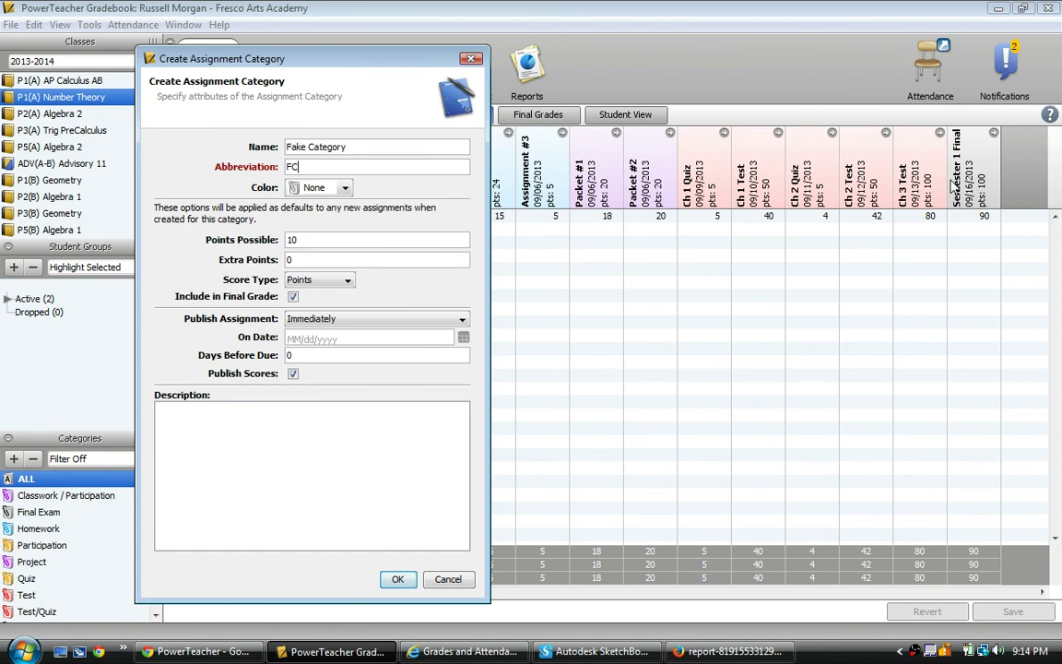
{"action": "left_click", "coordinate": [344, 189]}
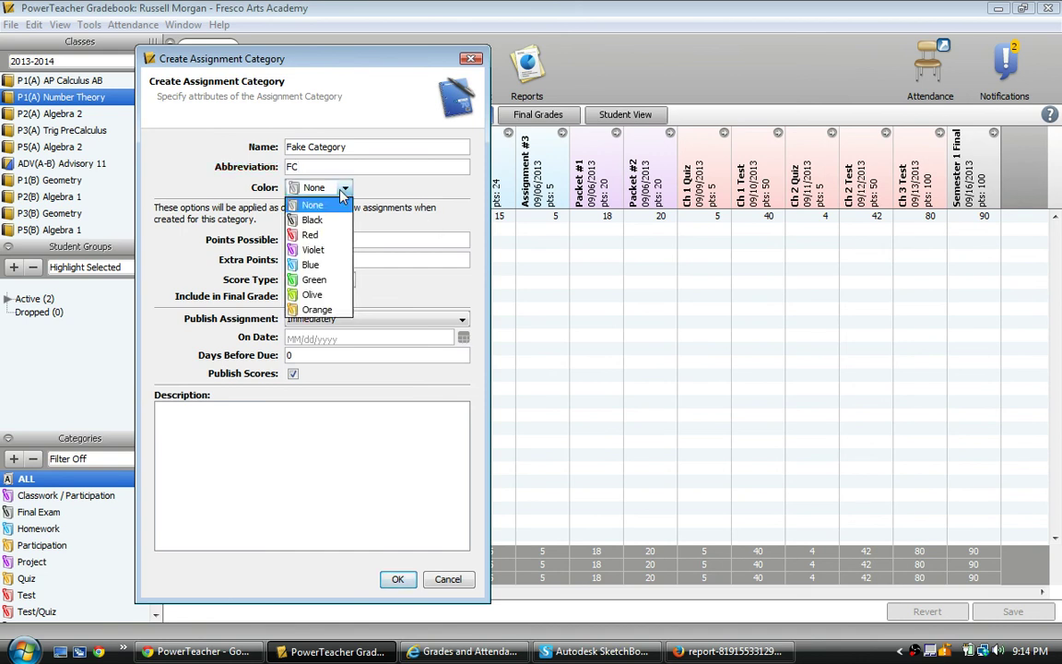
{"action": "left_click", "coordinate": [328, 260]}
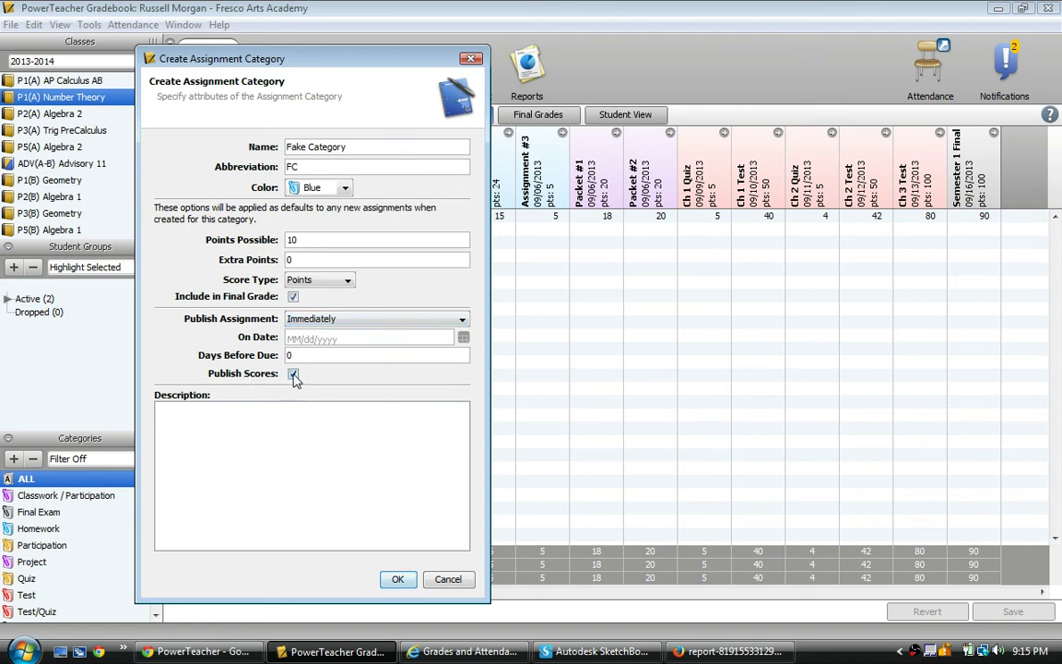
{"action": "left_click", "coordinate": [399, 581]}
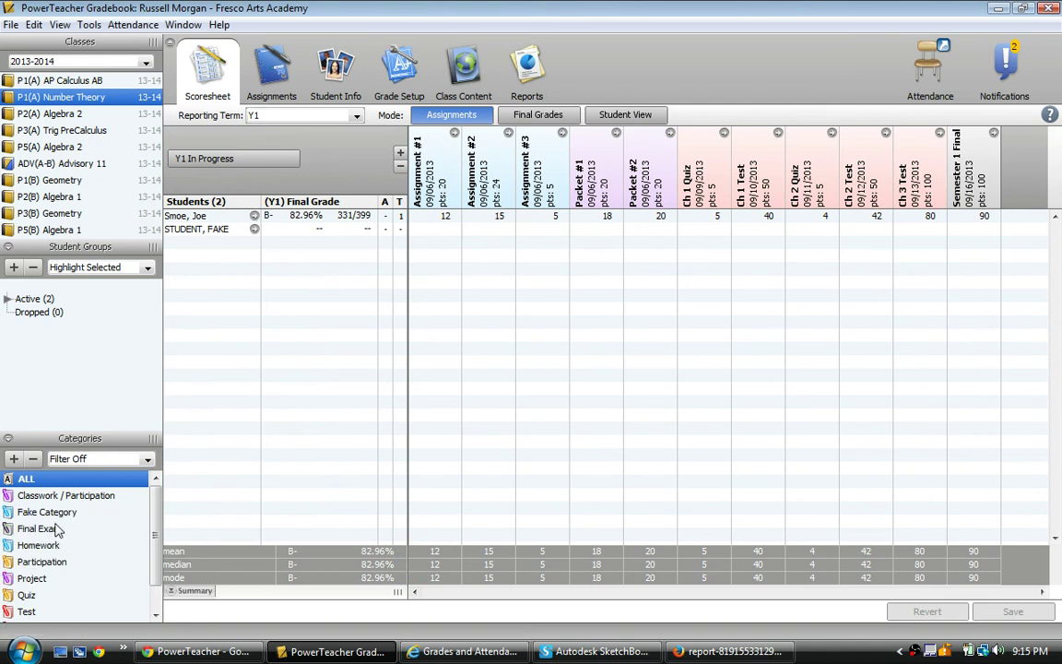
Step: Delete Fake Category from the assignment categories
{"action": "left_click", "coordinate": [53, 514]}
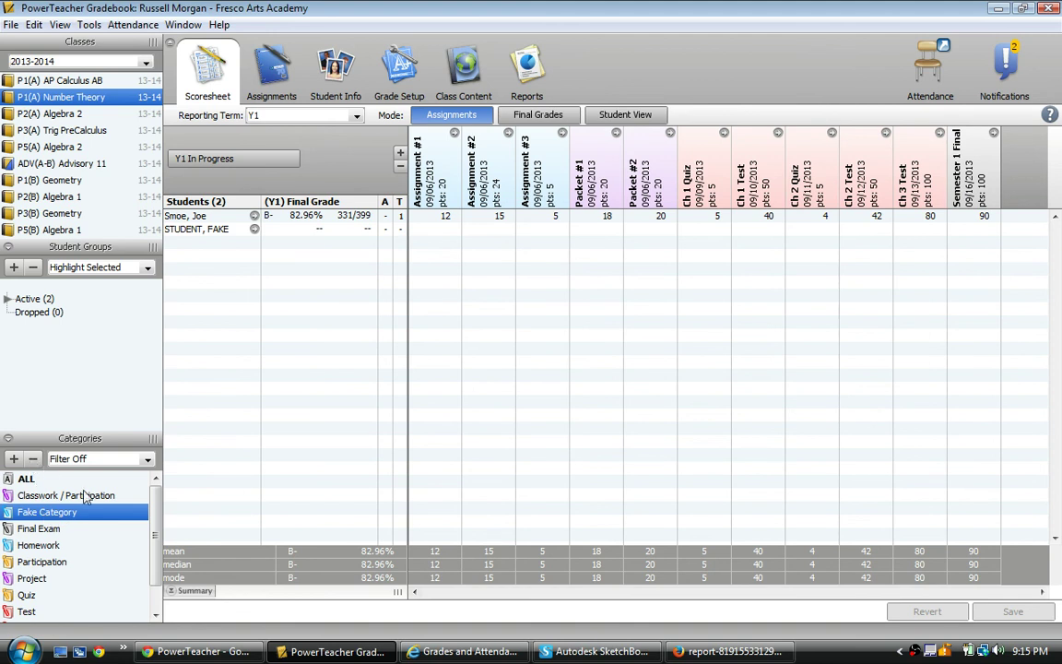
{"action": "left_click", "coordinate": [34, 459]}
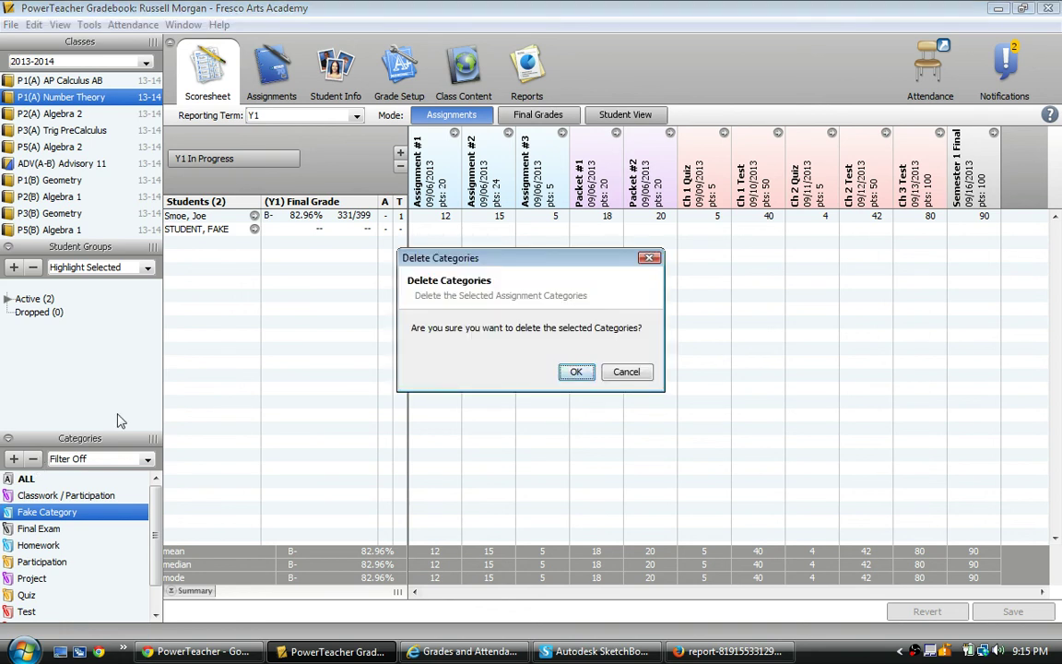
{"action": "left_click", "coordinate": [575, 371]}
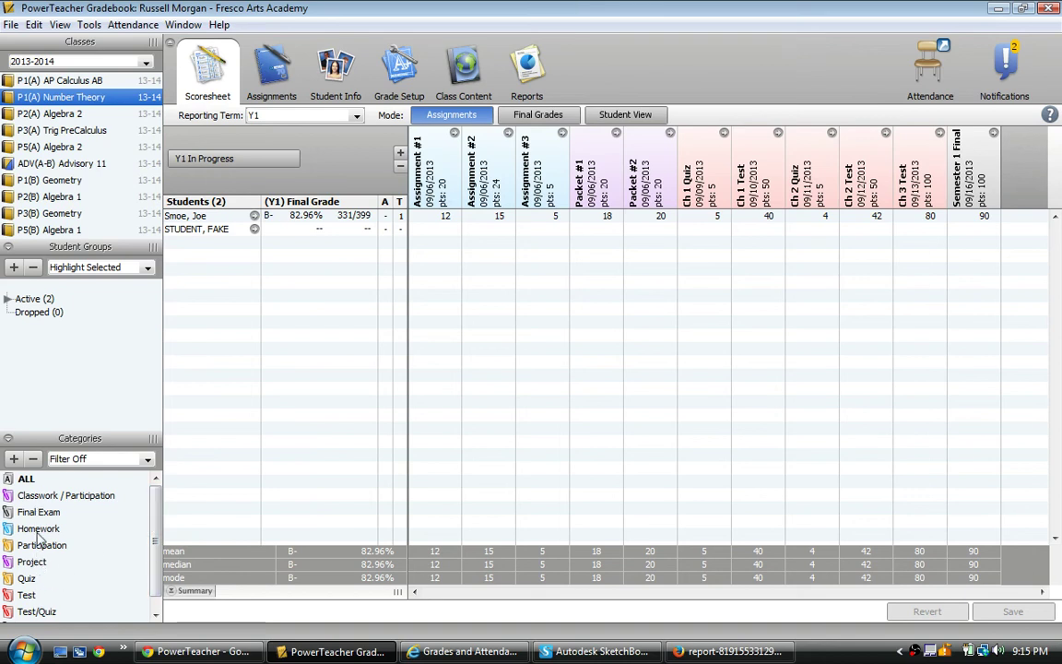
{"action": "left_click", "coordinate": [39, 578]}
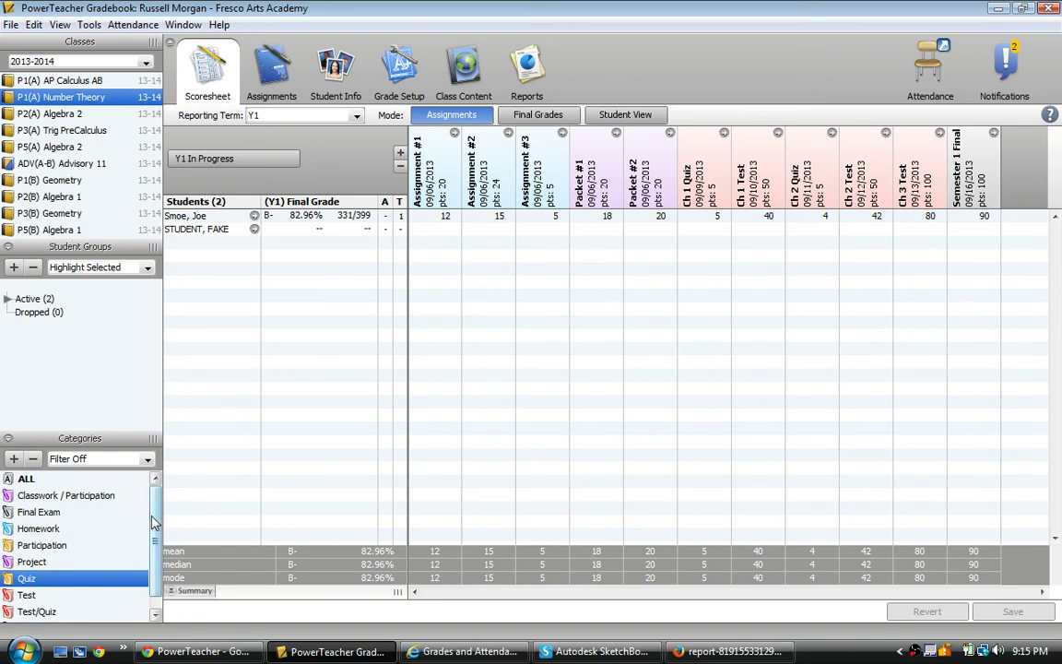
{"action": "scroll", "coordinate": [139, 469], "scroll_direction": "down", "scroll_amount": 1}
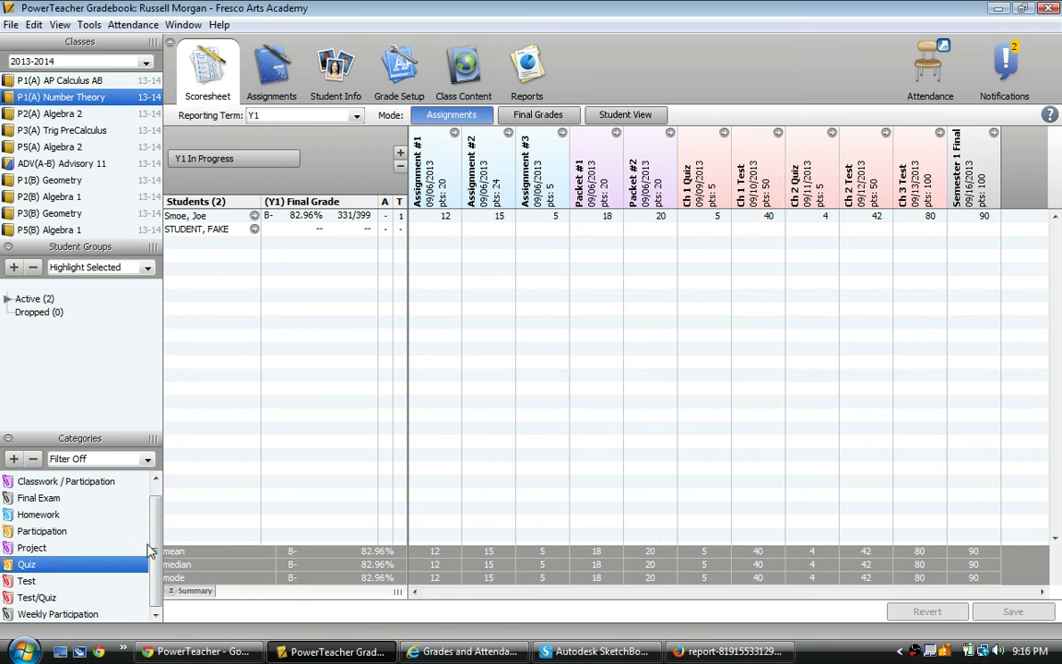
{"action": "scroll", "coordinate": [148, 549], "scroll_direction": "up", "scroll_amount": 1}
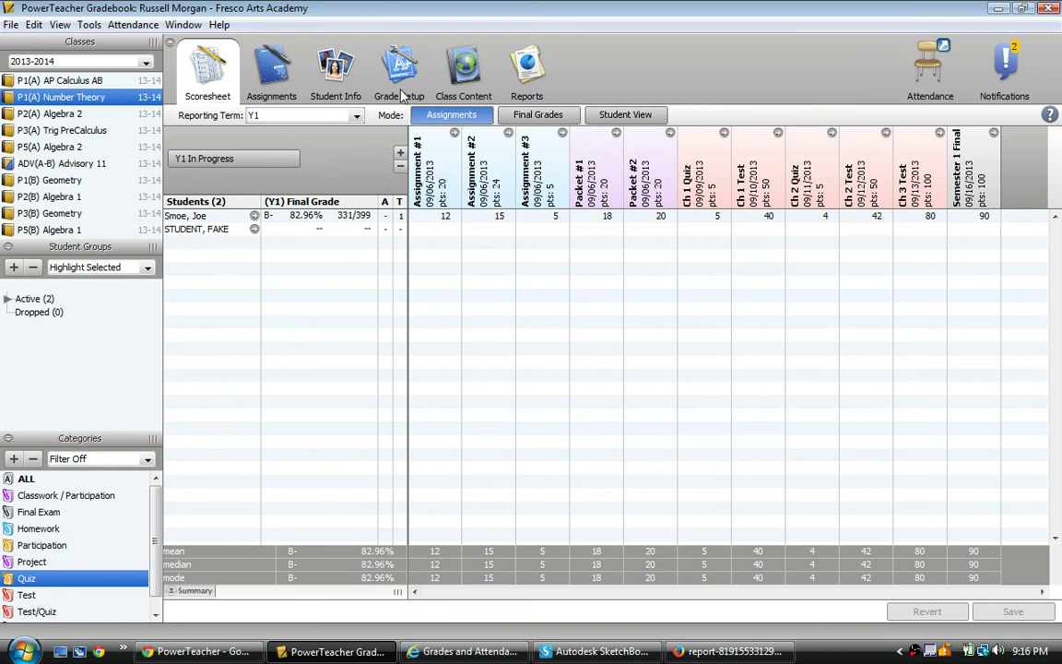
Step: Examine the reporting terms from Y1 through Q4 in the grade setup calculations
{"action": "left_click", "coordinate": [373, 72]}
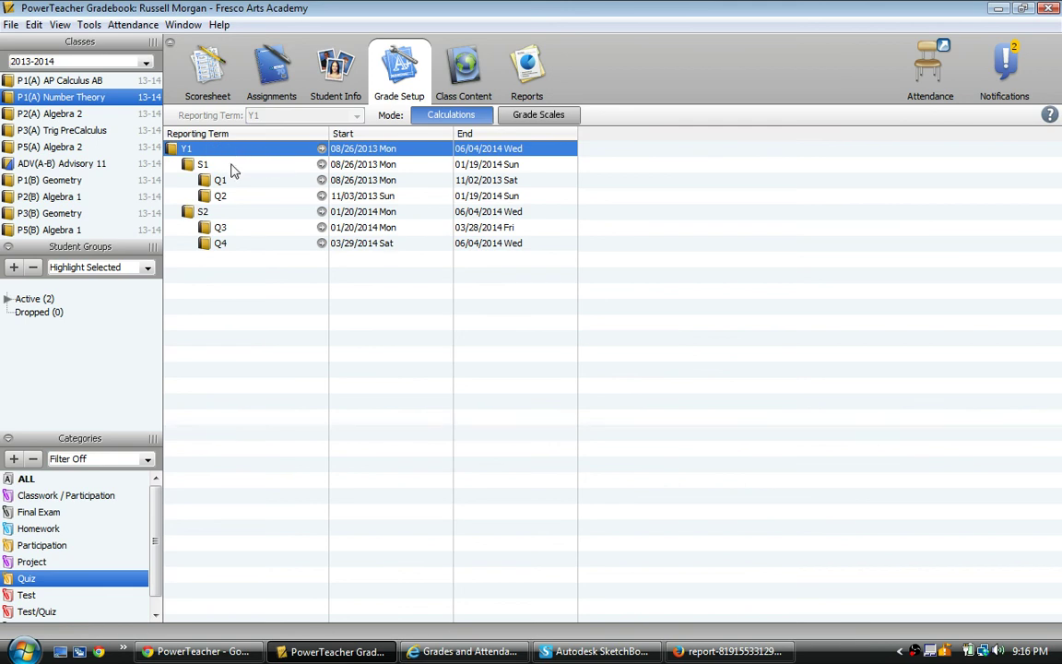
{"action": "left_click", "coordinate": [232, 166]}
{"action": "left_click", "coordinate": [236, 181]}
{"action": "left_click", "coordinate": [238, 195]}
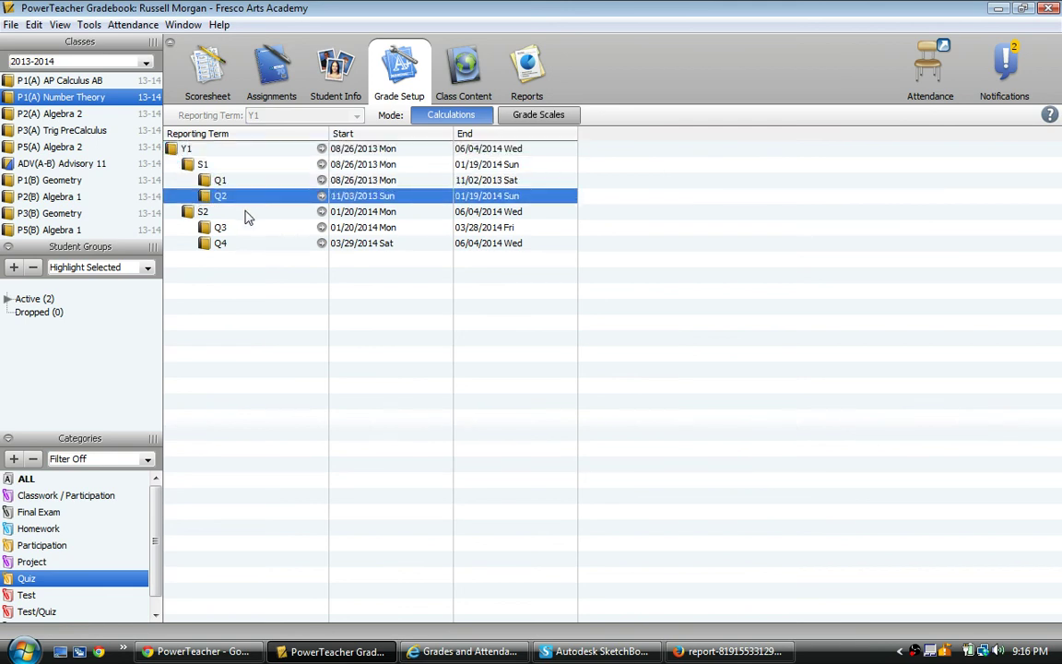
{"action": "key", "text": "Down"}
{"action": "key", "text": "Down"}
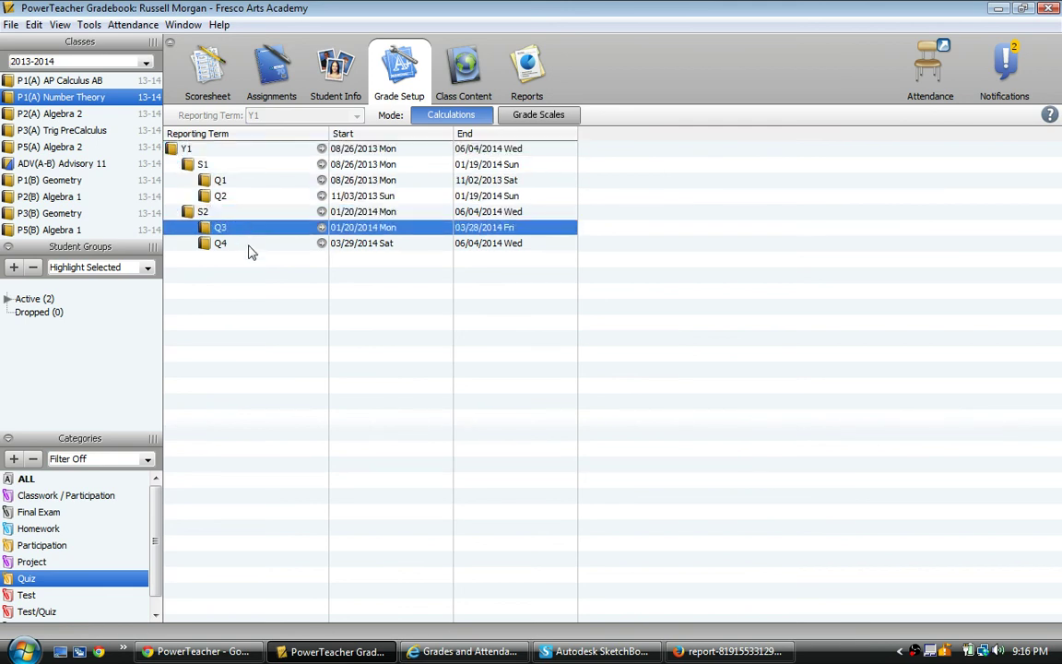
{"action": "key", "text": "Down"}
{"action": "left_click", "coordinate": [214, 143]}
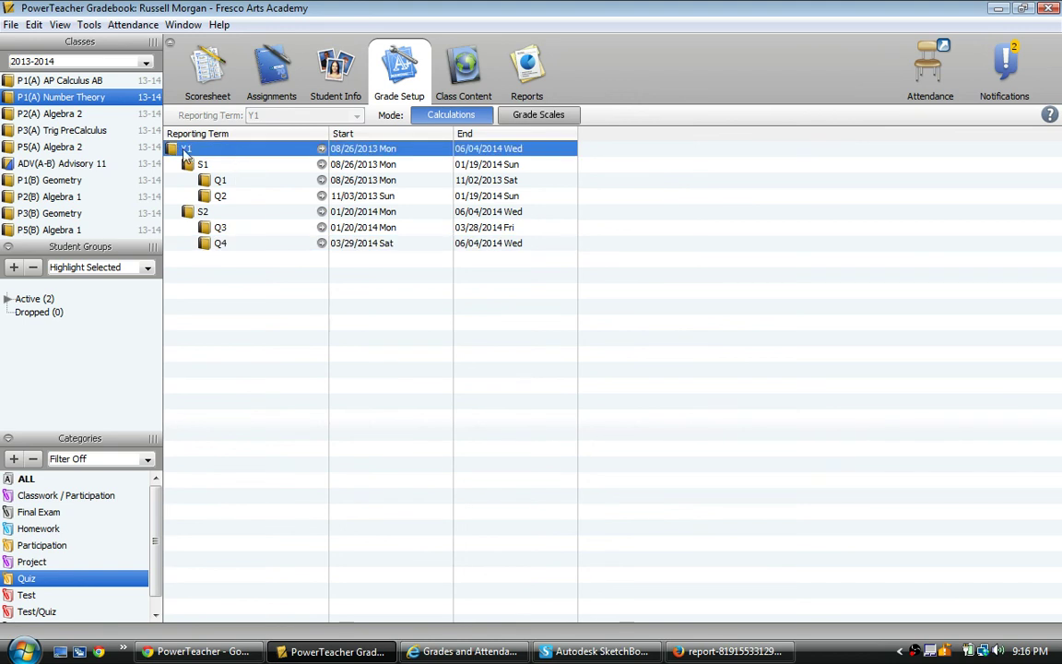
Step: Set the Y1 final grade to be calculated using category weights and open the category selection for it
{"action": "left_click", "coordinate": [321, 150]}
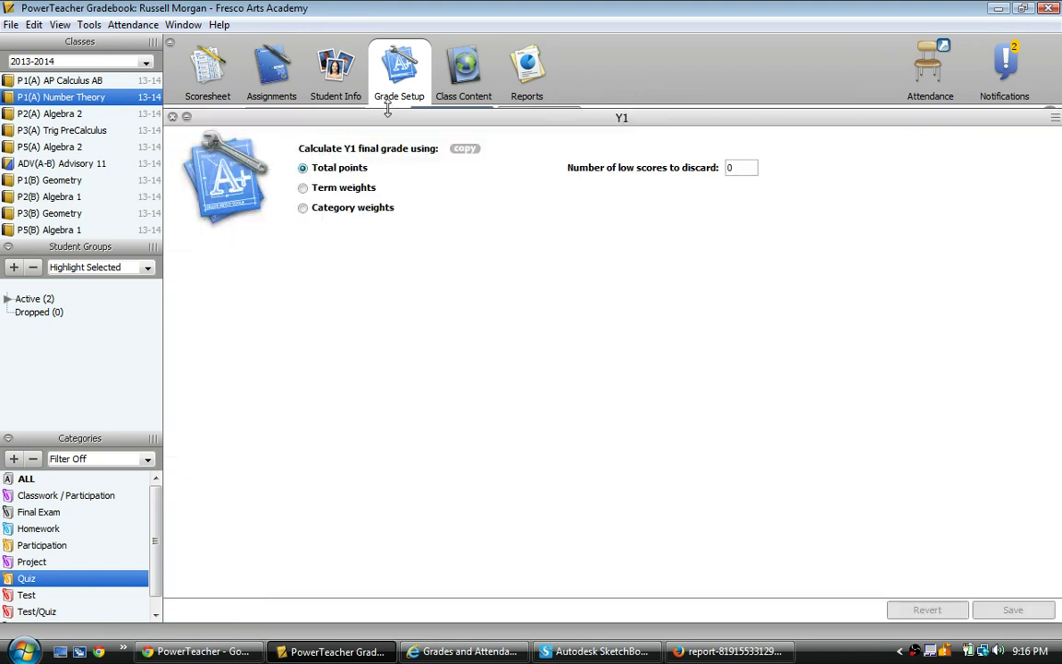
{"action": "left_click_drag", "start_coordinate": [388, 110], "coordinate": [391, 123]}
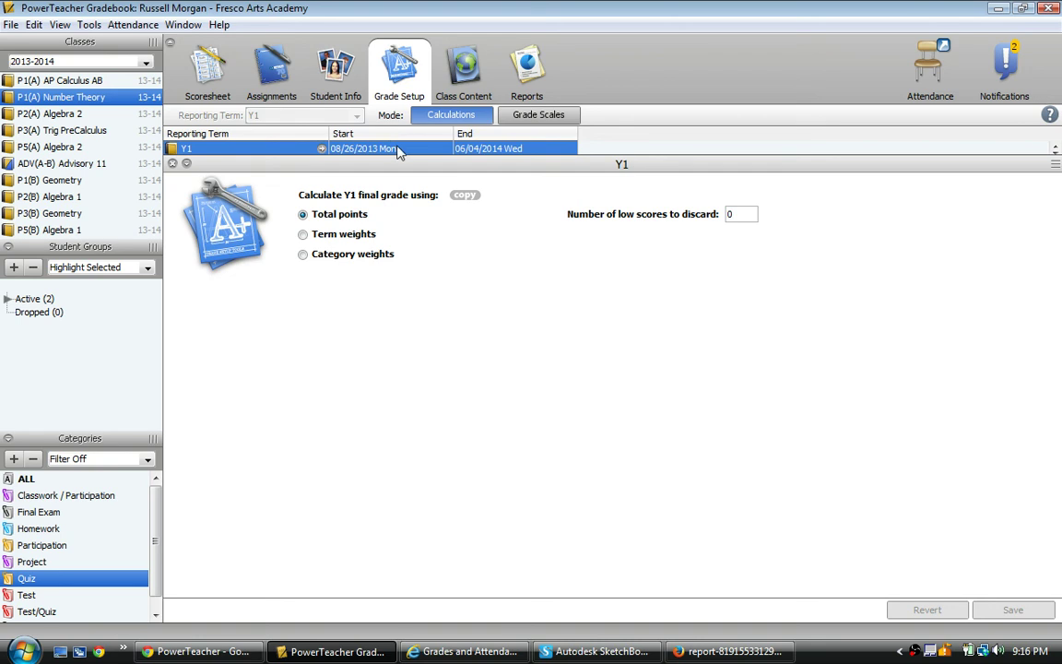
{"action": "left_click_drag", "start_coordinate": [399, 157], "coordinate": [445, 306]}
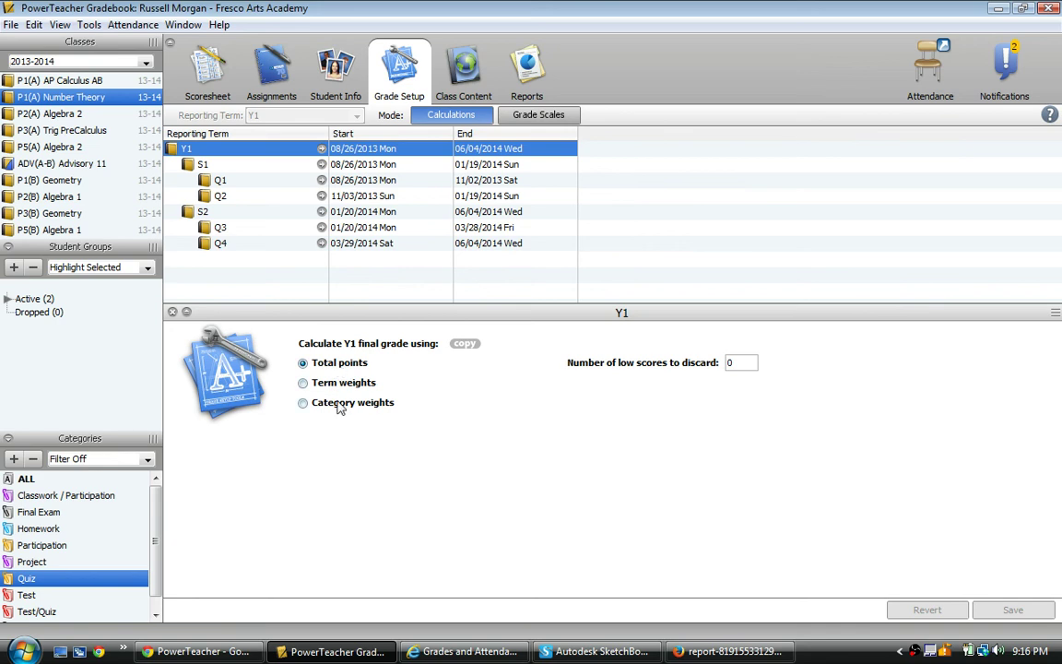
{"action": "left_click", "coordinate": [303, 403]}
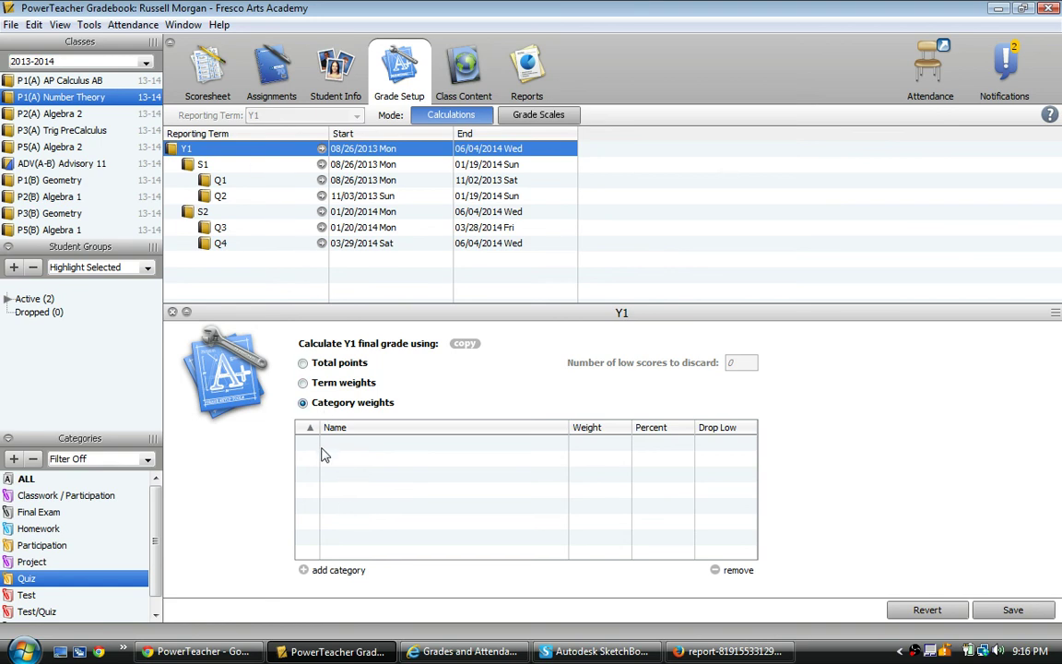
{"action": "left_click", "coordinate": [304, 570]}
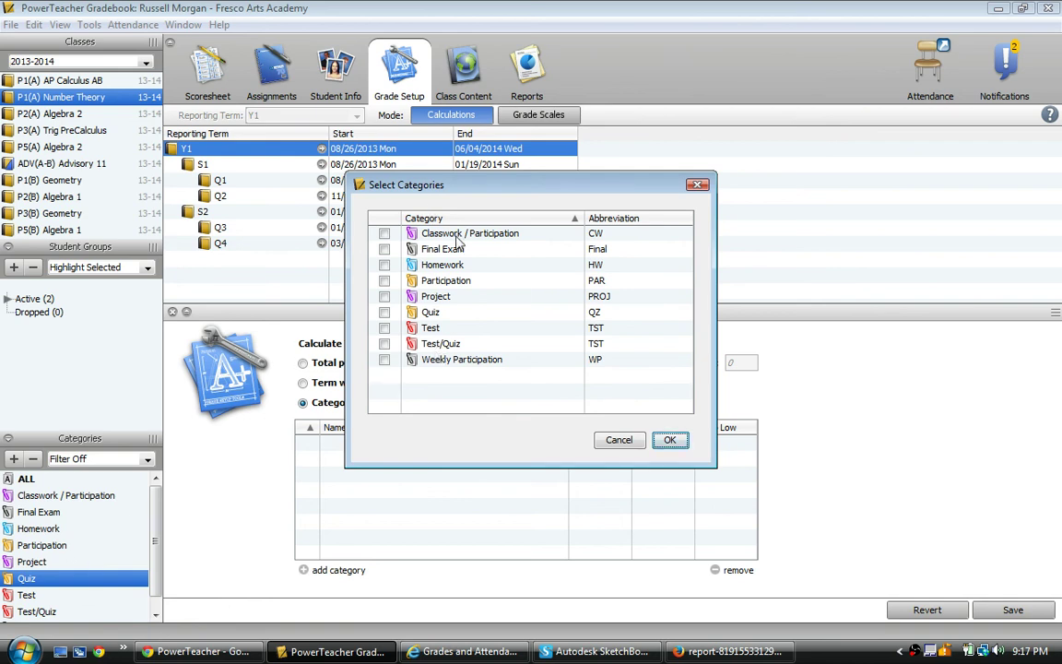
Step: Switch to Autodesk SketchBook Express and draw a red box around the list of categories and their percentages
{"action": "left_click", "coordinate": [578, 652]}
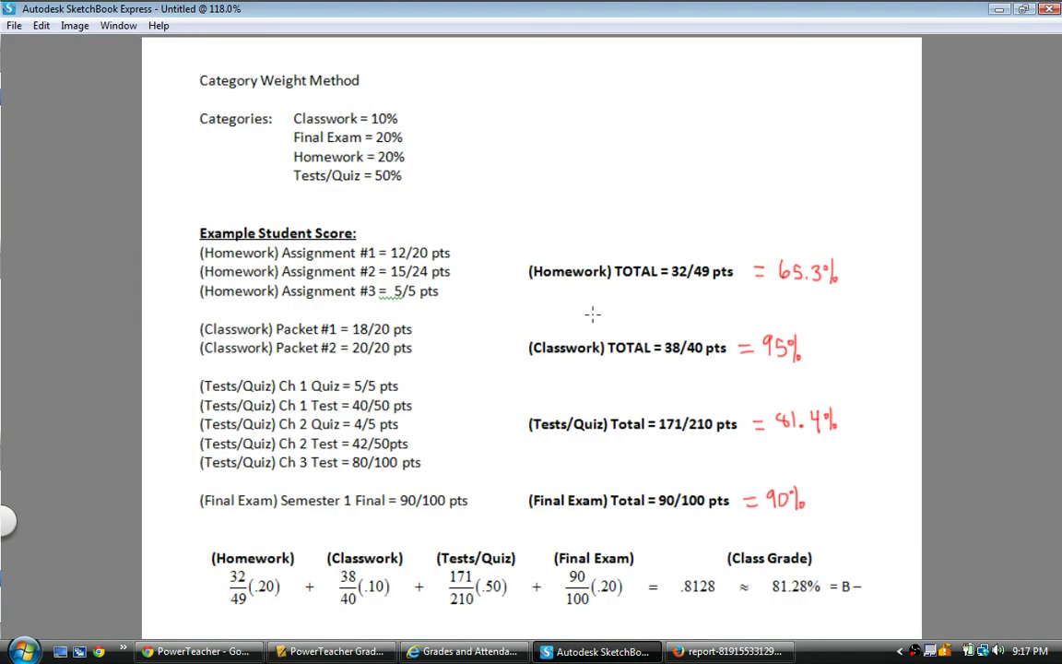
{"action": "mouse_move", "coordinate": [184, 99]}
{"action": "left_mouse_down"}
{"action": "mouse_move", "coordinate": [377, 99]}
{"action": "mouse_move", "coordinate": [416, 139]}
{"action": "left_mouse_up"}
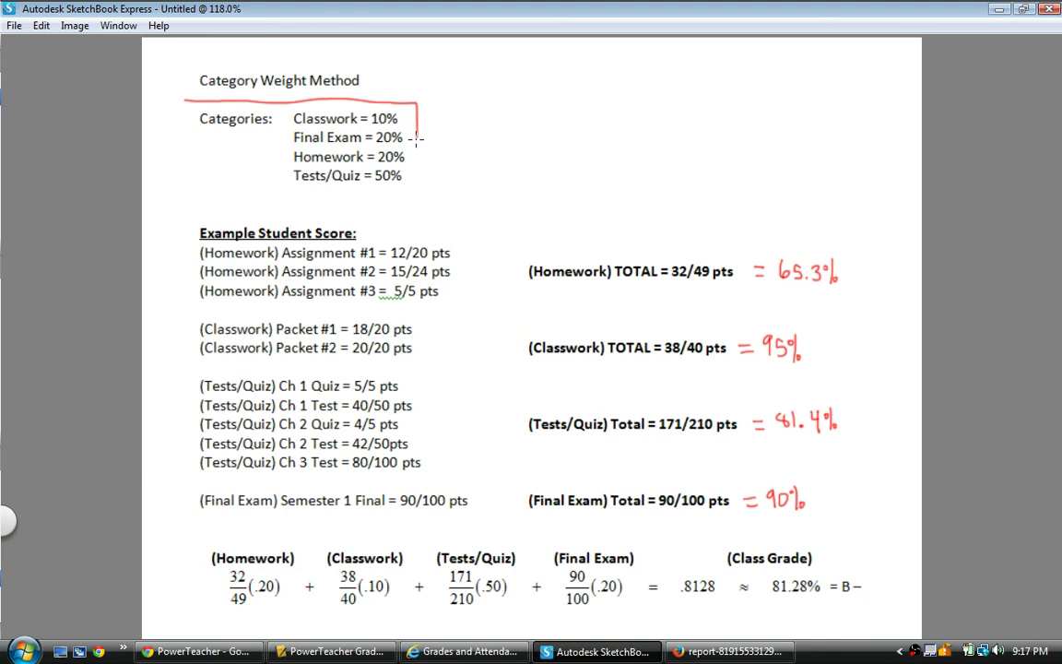
{"action": "mouse_move", "coordinate": [413, 189]}
{"action": "left_mouse_down"}
{"action": "mouse_move", "coordinate": [198, 191]}
{"action": "mouse_move", "coordinate": [177, 157]}
{"action": "mouse_move", "coordinate": [184, 99]}
{"action": "left_mouse_up"}
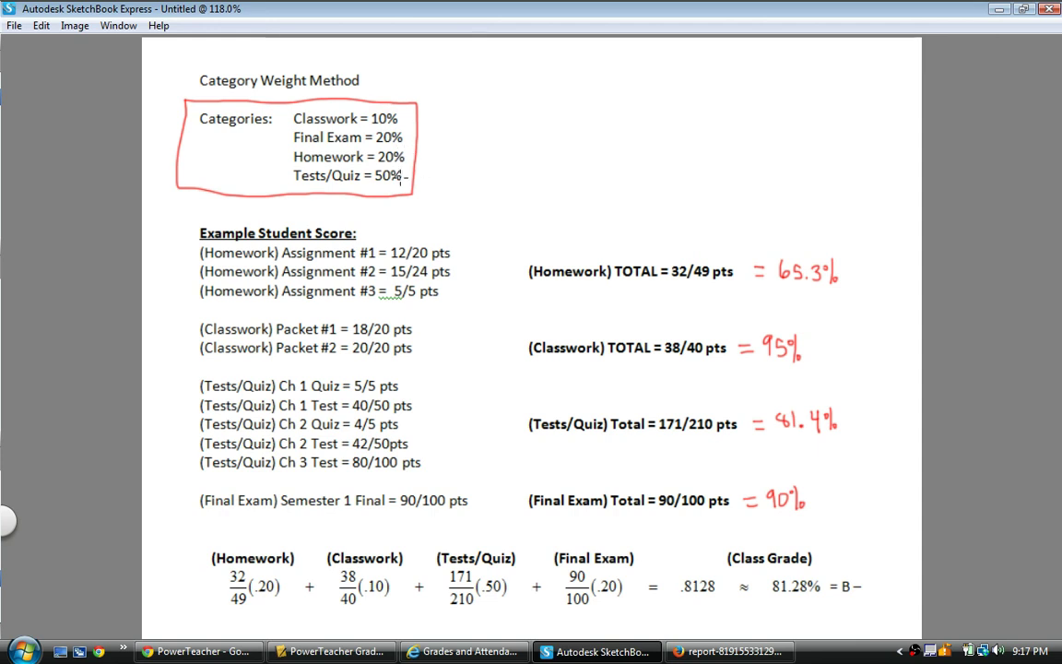
Step: Switch back to PowerTeacher Gradebook and add the Classwork / Participation, Final Exam, Homework and Test/Quiz categories to the Y1 calculation
{"action": "left_click", "coordinate": [333, 651]}
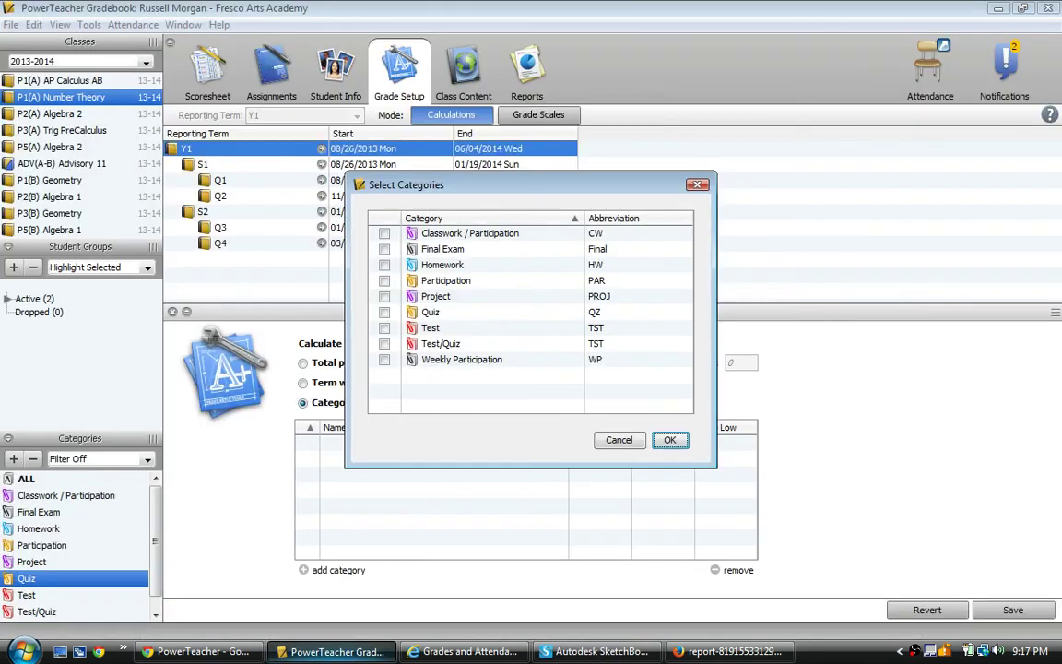
{"action": "left_click", "coordinate": [384, 233]}
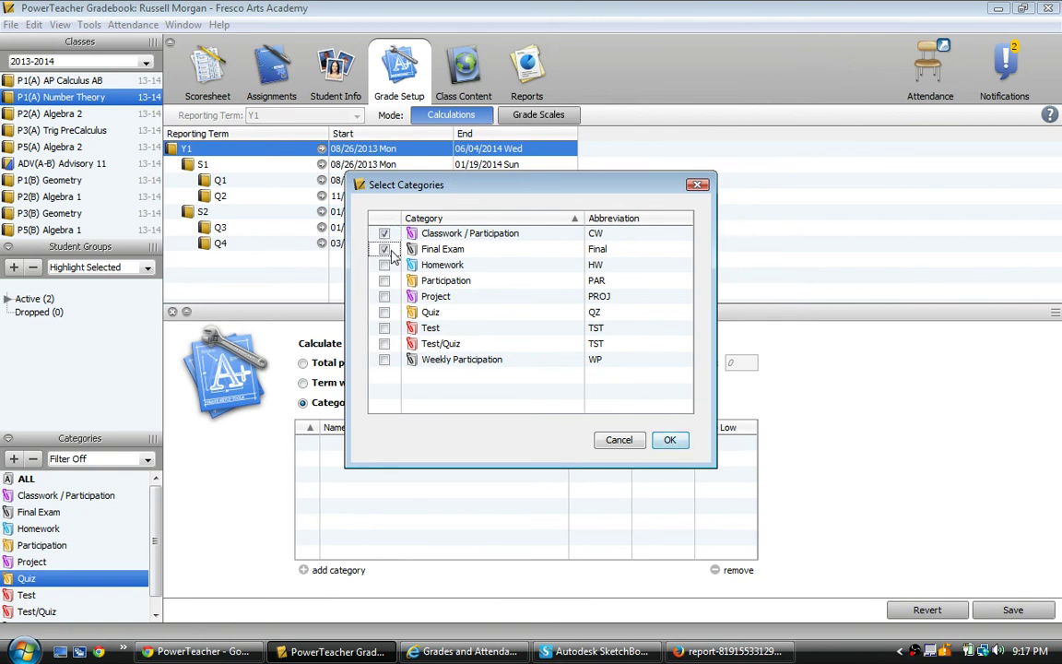
{"action": "left_click", "coordinate": [383, 249]}
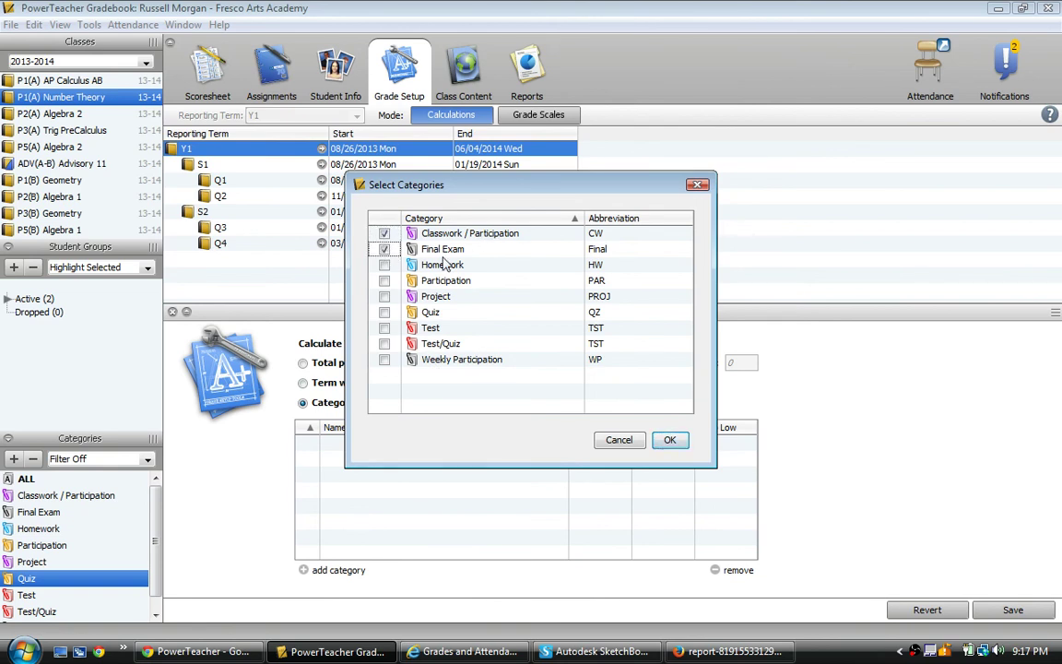
{"action": "left_click", "coordinate": [387, 265]}
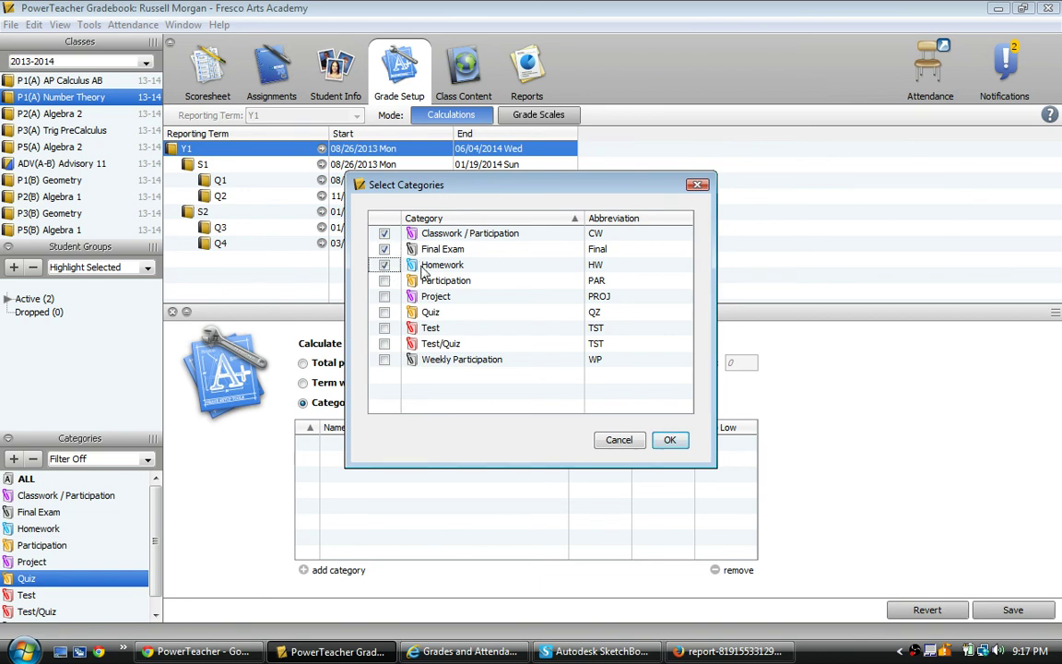
{"action": "left_click", "coordinate": [391, 343]}
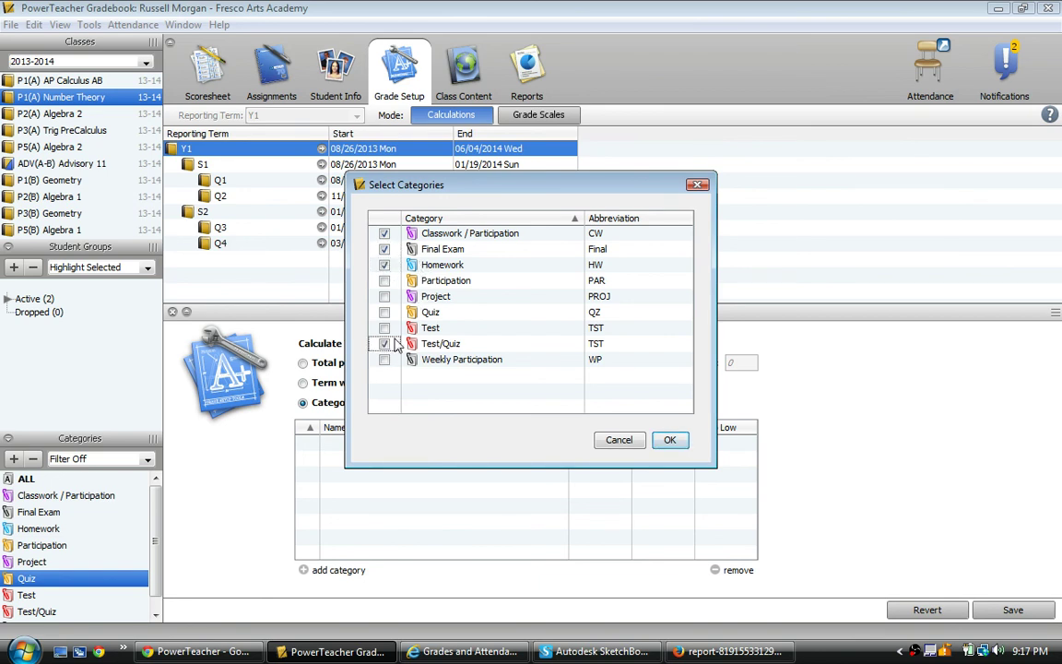
{"action": "left_click", "coordinate": [670, 440]}
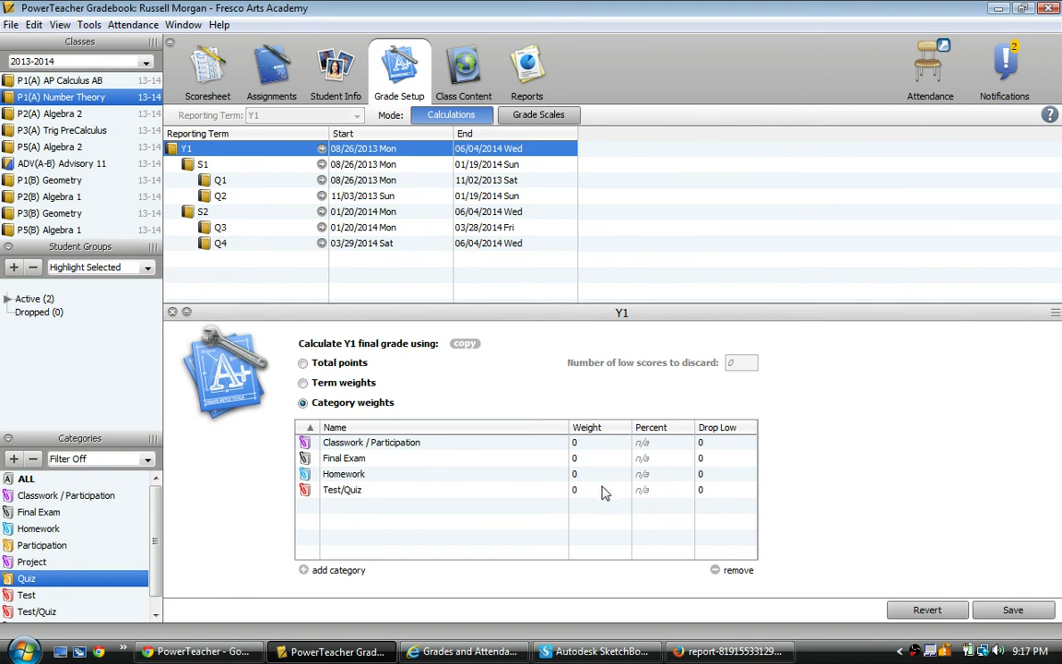
Step: Set the Y1 weight of Classwork / Participation to 10 and of Final Exam to 20
{"action": "left_click", "coordinate": [582, 445]}
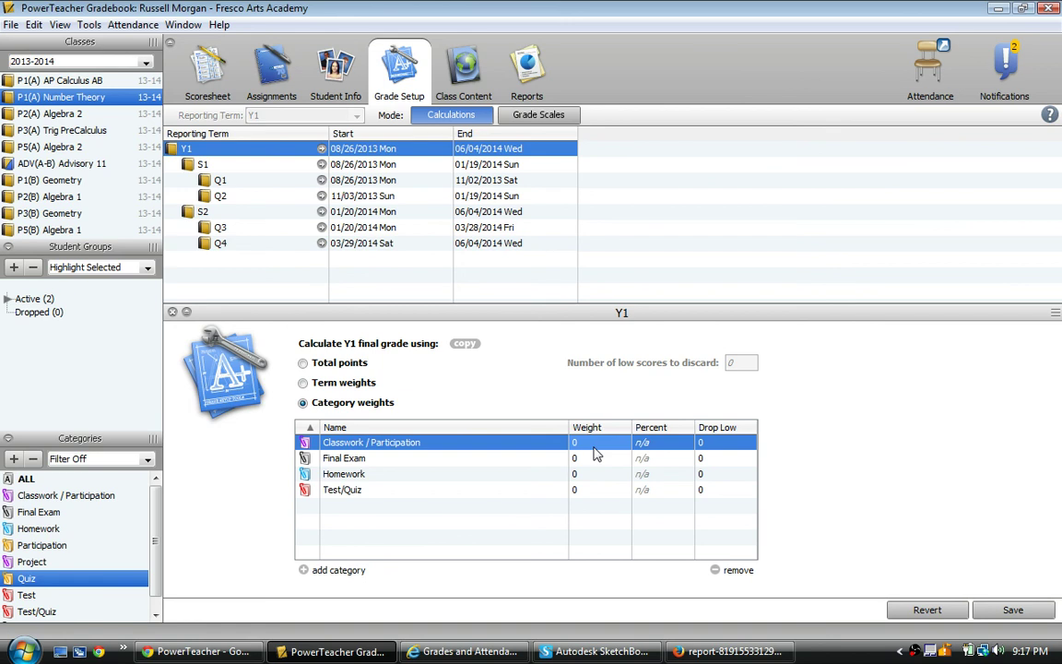
{"action": "double_click", "coordinate": [592, 443]}
{"action": "type", "text": "10"}
{"action": "left_click", "coordinate": [594, 453]}
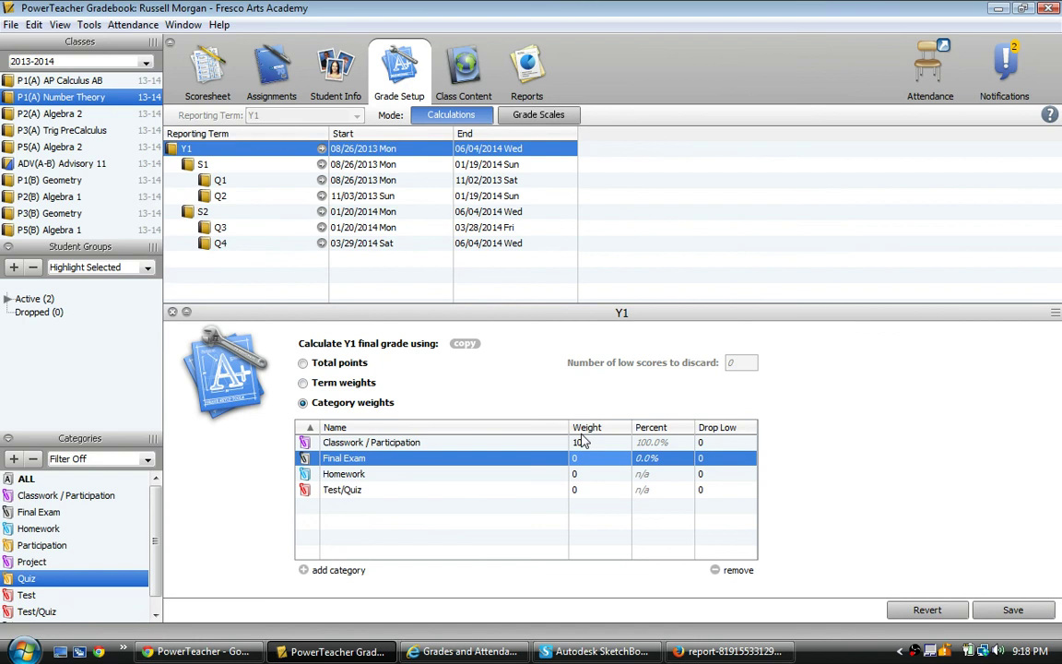
{"action": "double_click", "coordinate": [628, 457]}
{"action": "type", "text": "20"}
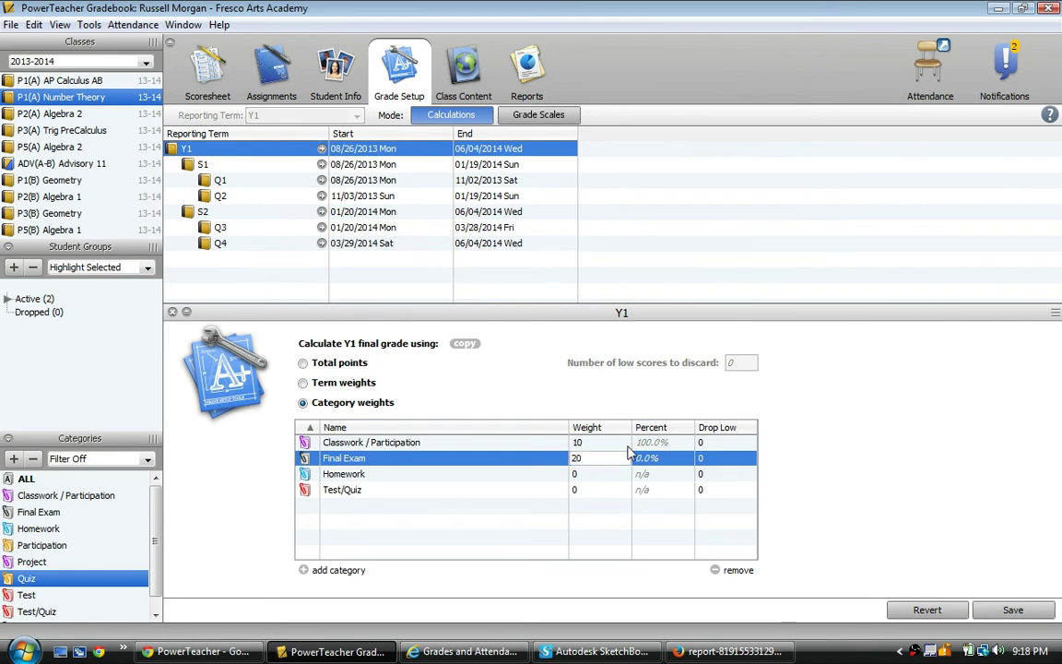
{"action": "key", "text": "Return"}
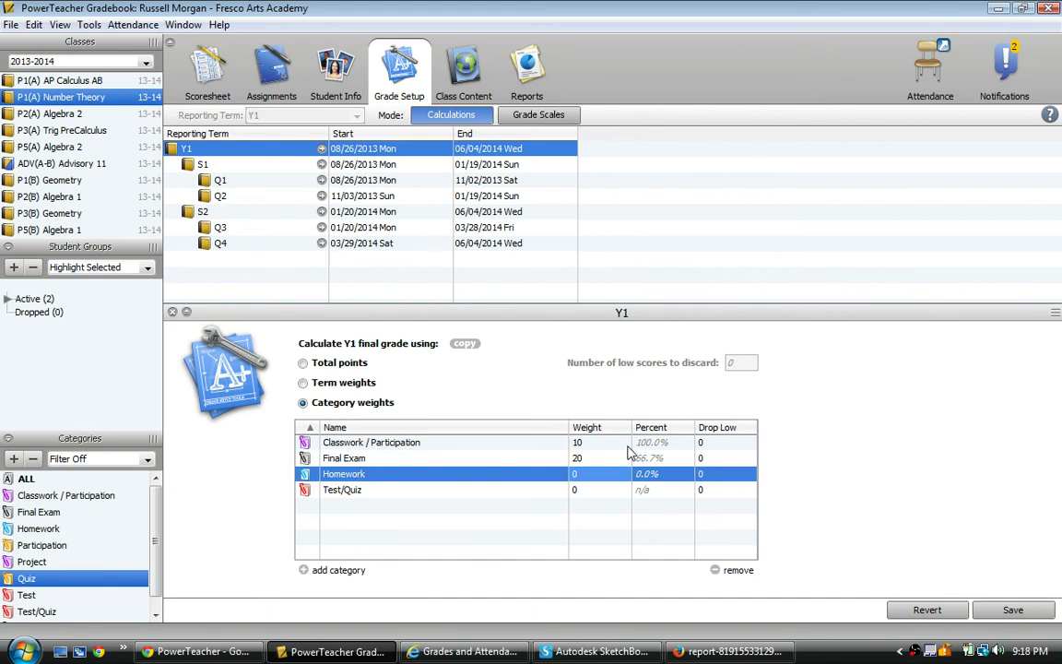
Step: Set the Y1 weight of Homework to 20 and of Test/Quiz to 50
{"action": "type", "text": "2"}
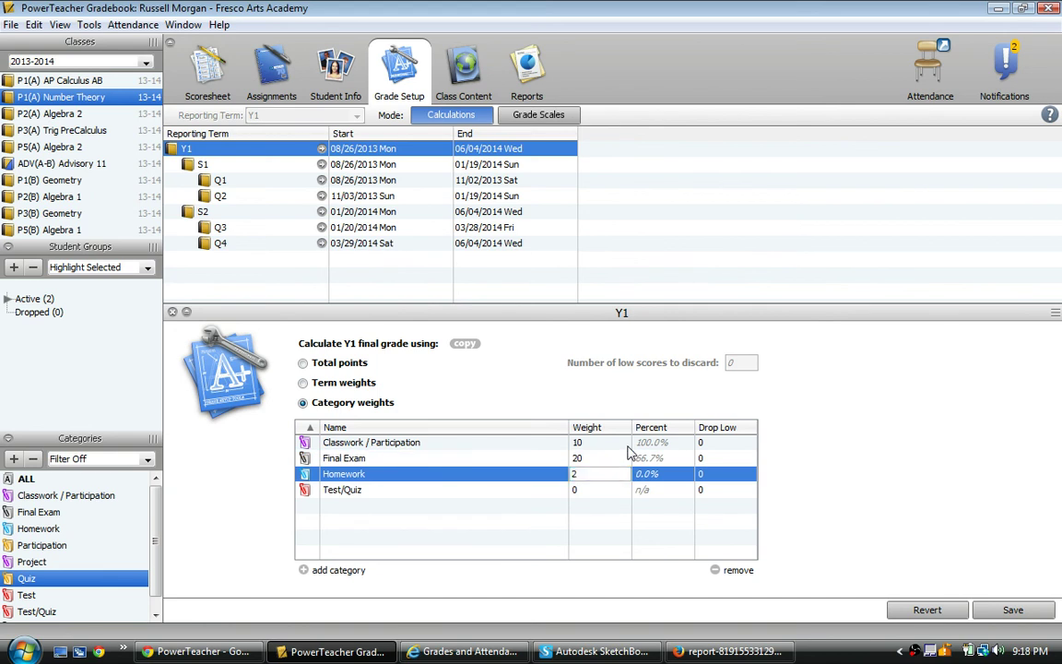
{"action": "key", "text": "Return"}
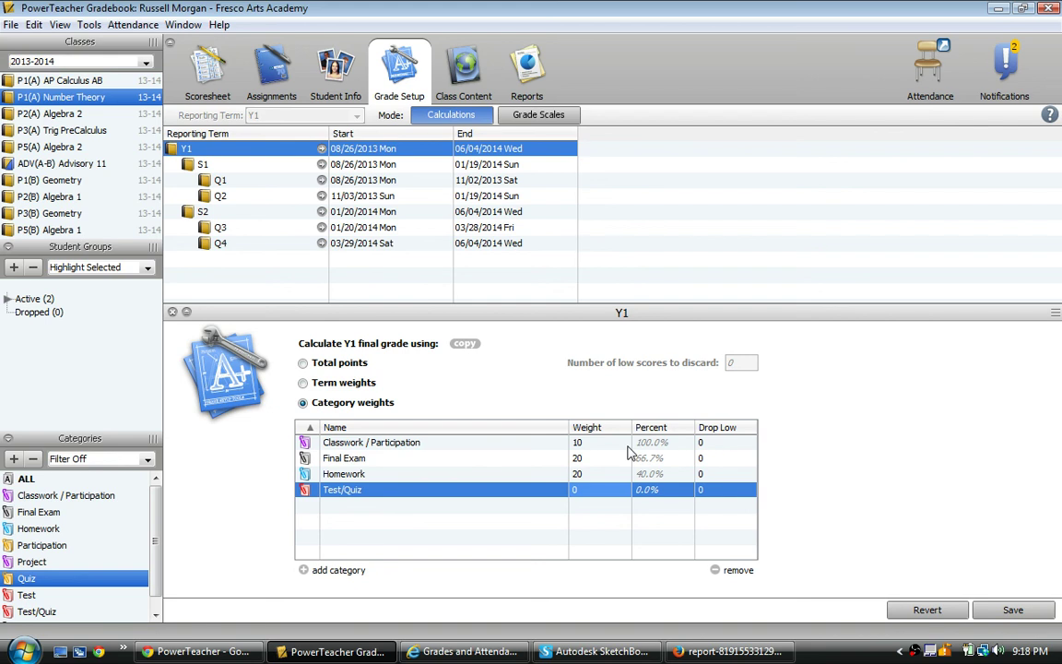
{"action": "type", "text": "50"}
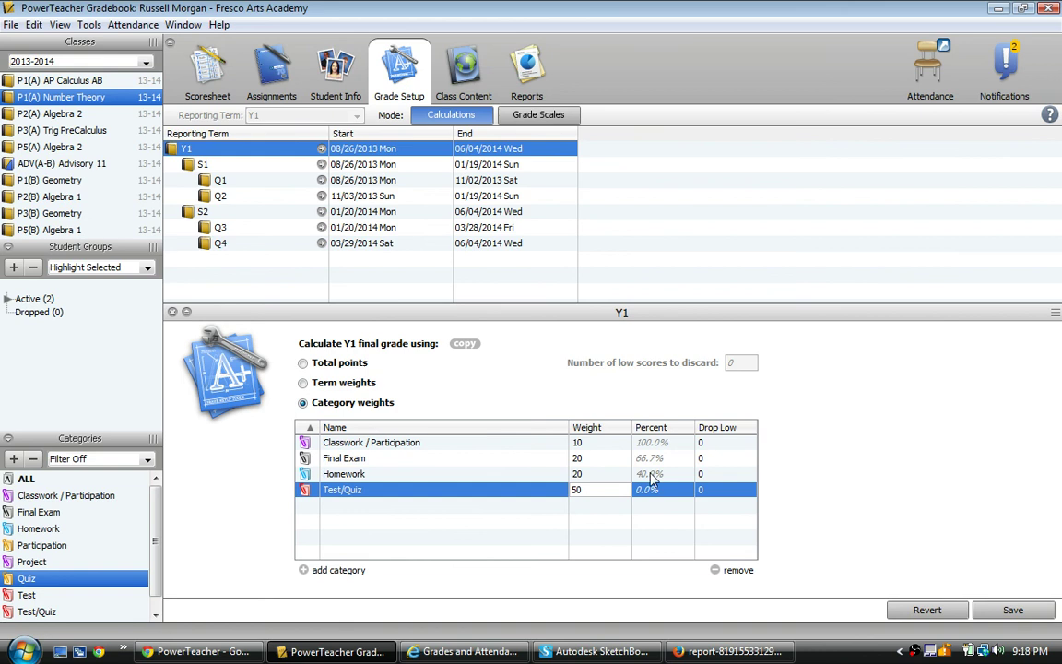
{"action": "key", "text": "Up"}
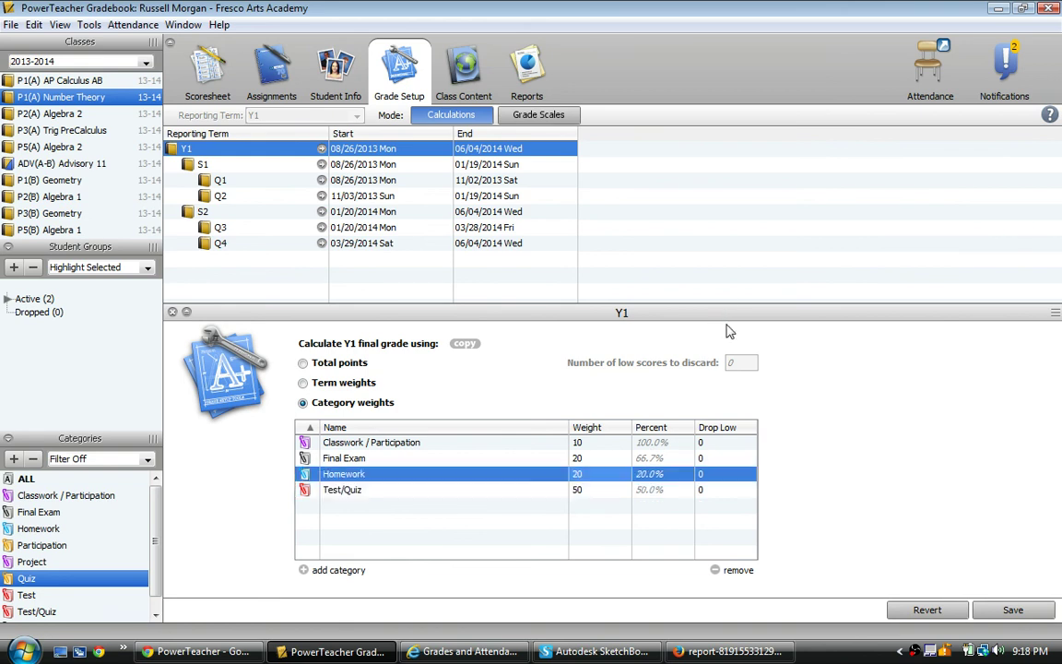
Step: Step through the category rows to refresh their percentages and save the Y1 grade setup
{"action": "key", "text": "Up"}
{"action": "key", "text": "Up"}
{"action": "key", "text": "Down"}
{"action": "key", "text": "Down"}
{"action": "key", "text": "Down"}
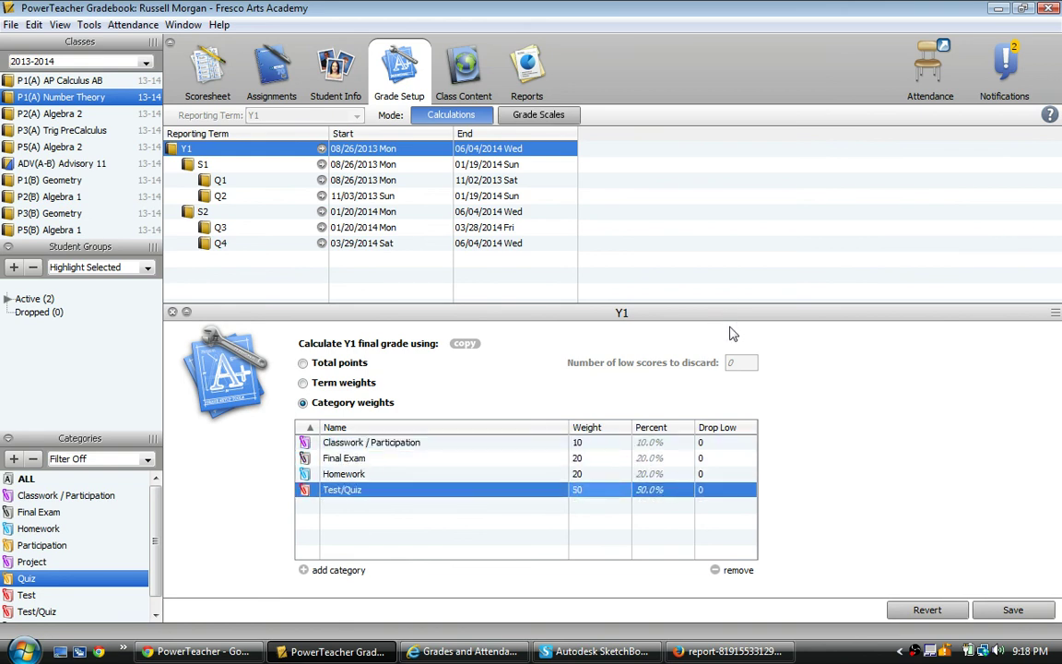
{"action": "key", "text": "Up"}
{"action": "key", "text": "Up"}
{"action": "key", "text": "Up"}
{"action": "key", "text": "Down"}
{"action": "key", "text": "Down"}
{"action": "key", "text": "Down"}
{"action": "left_click", "coordinate": [1013, 610]}
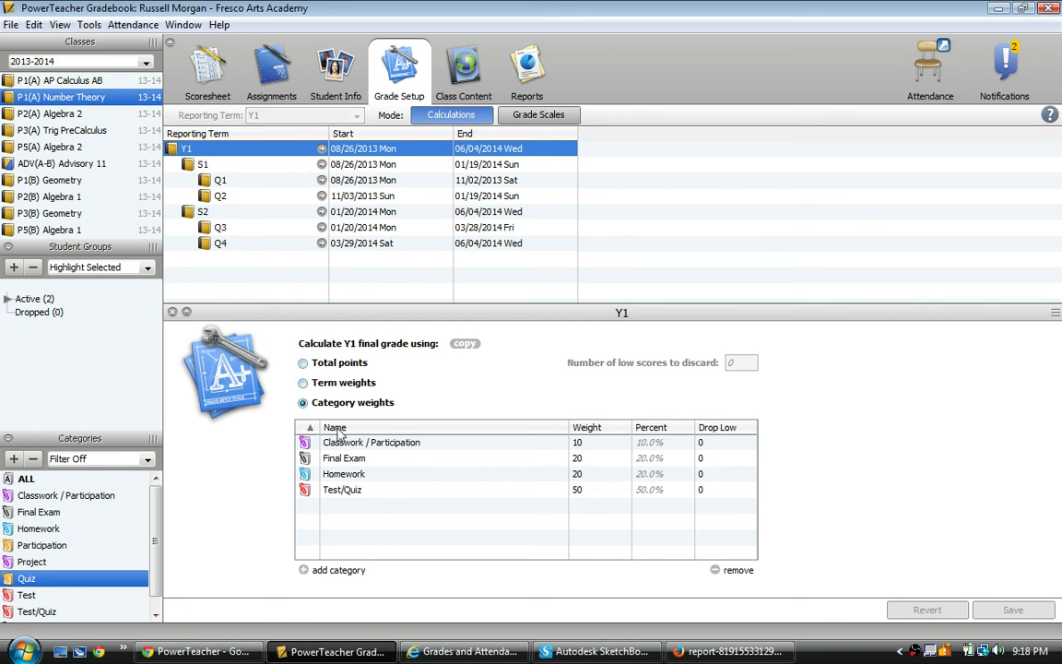
{"action": "left_click", "coordinate": [279, 166]}
{"action": "double_click", "coordinate": [294, 158]}
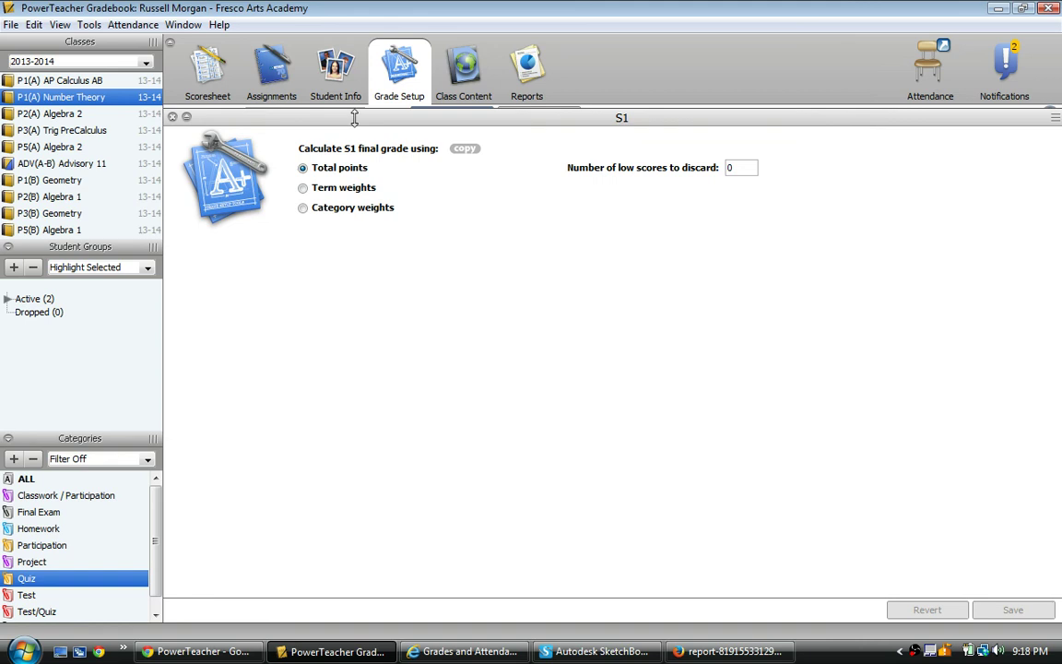
{"action": "left_click_drag", "start_coordinate": [342, 123], "coordinate": [385, 307]}
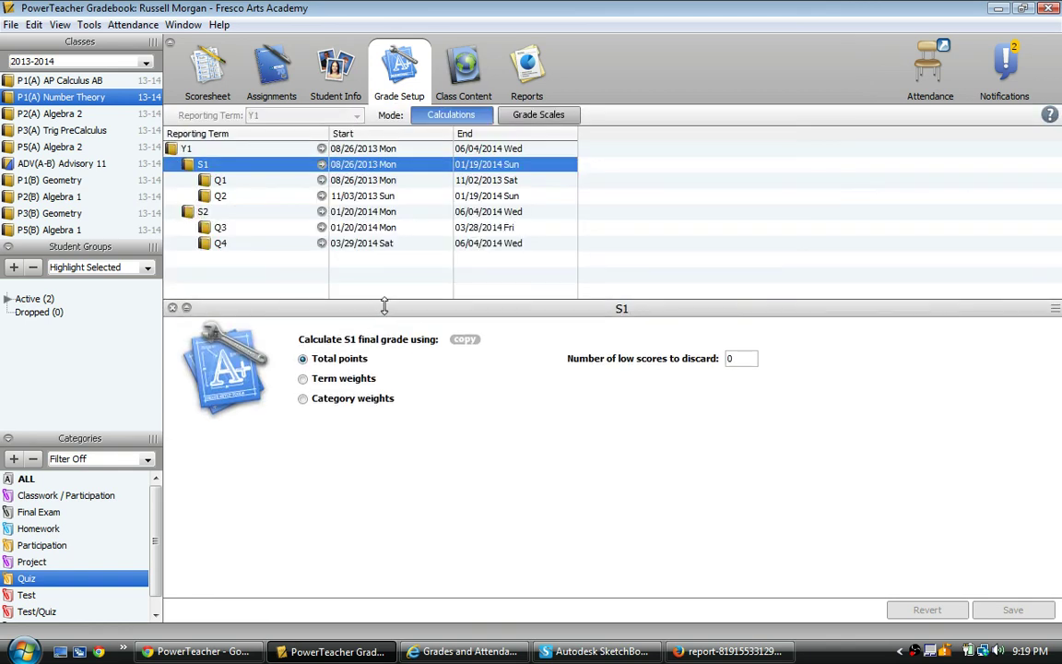
{"action": "left_click", "coordinate": [303, 400]}
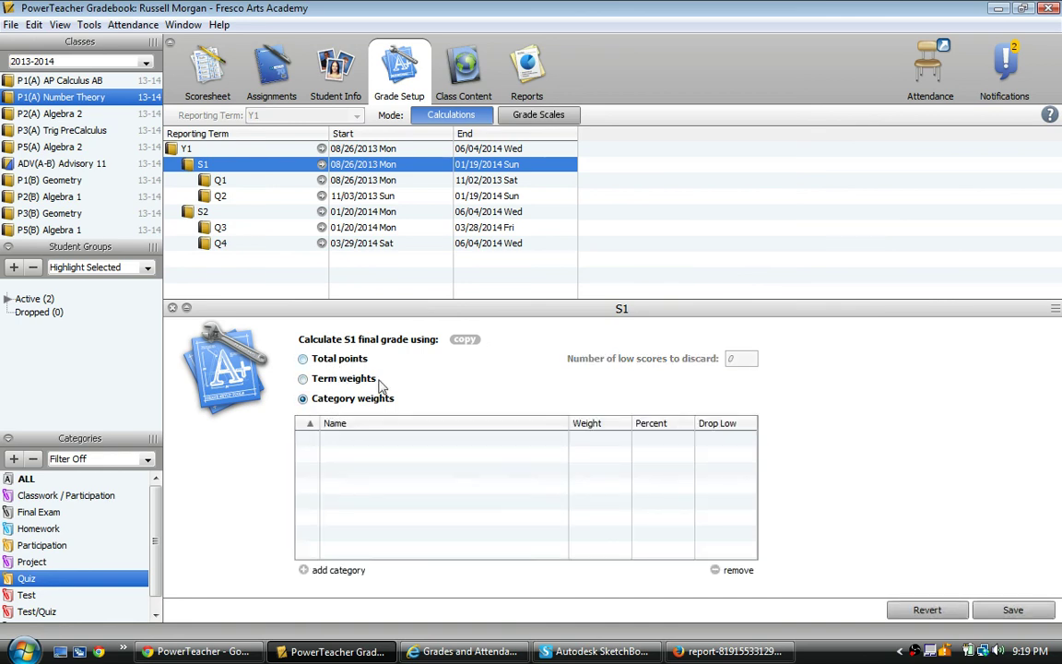
{"action": "left_click", "coordinate": [240, 153]}
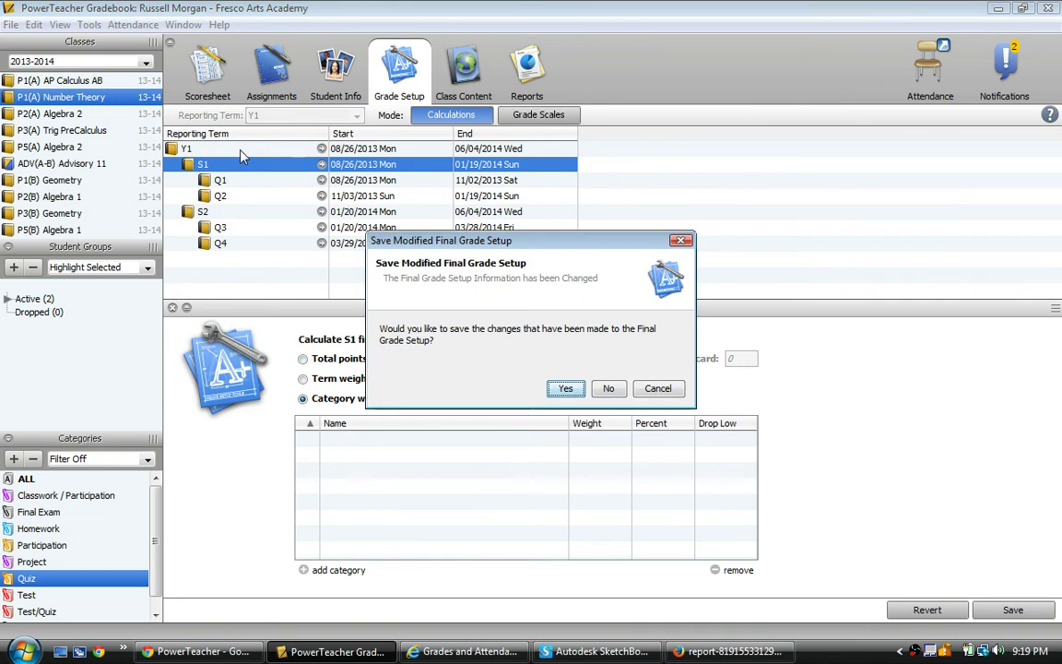
{"action": "left_click", "coordinate": [609, 388]}
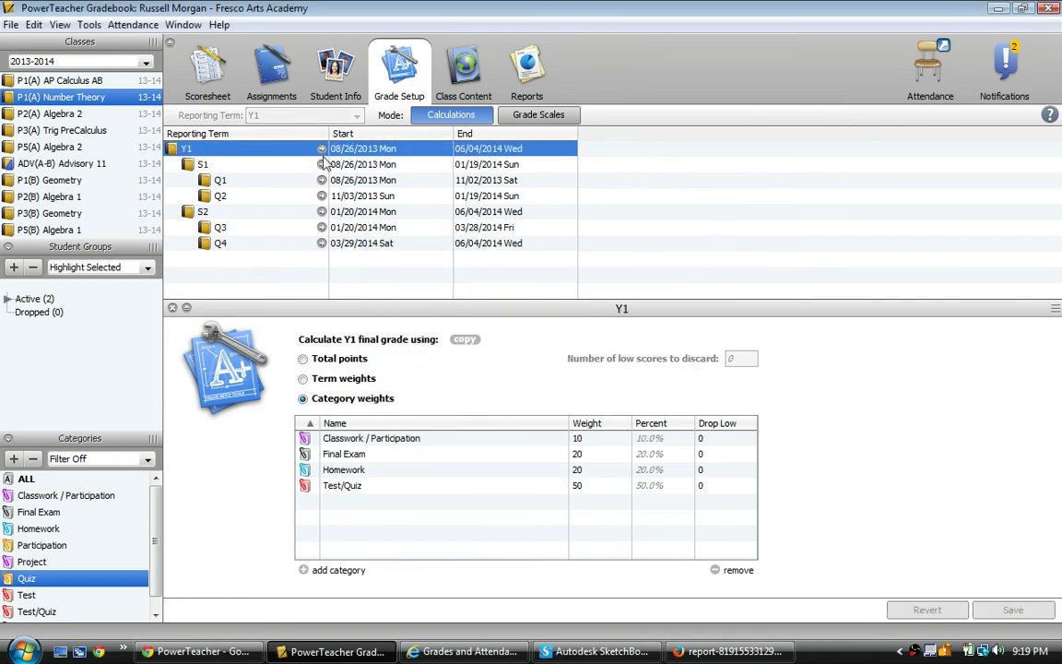
Step: Copy the Y1 final grade setup only to the S1, Q1, Q2, S2, Q3 and Q4 reporting terms of P1(A) Number Theory
{"action": "left_click", "coordinate": [90, 25]}
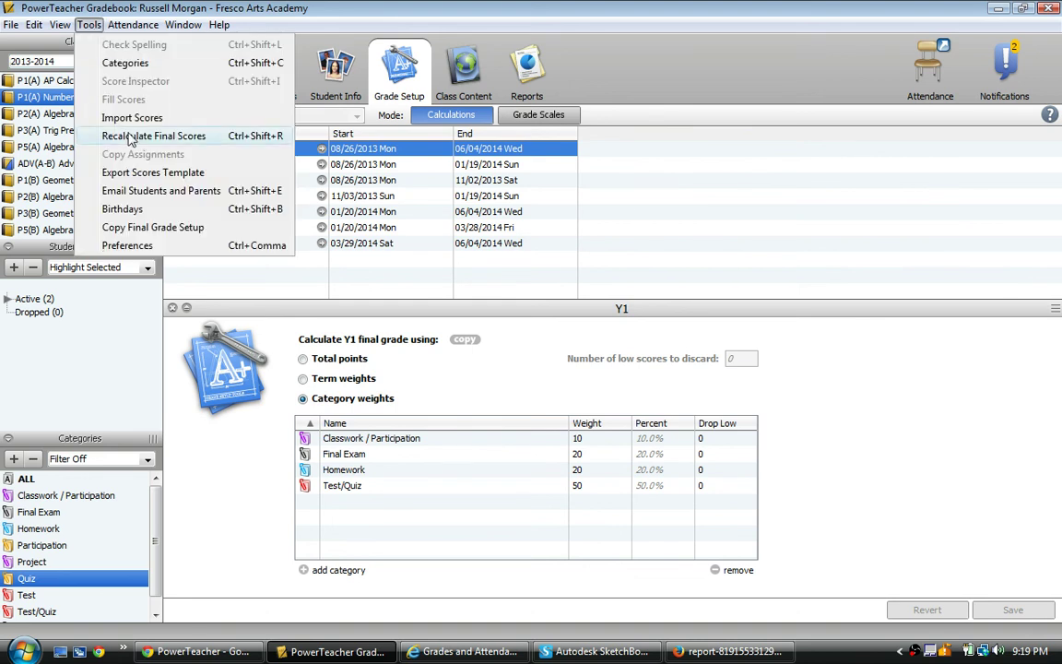
{"action": "left_click", "coordinate": [152, 228]}
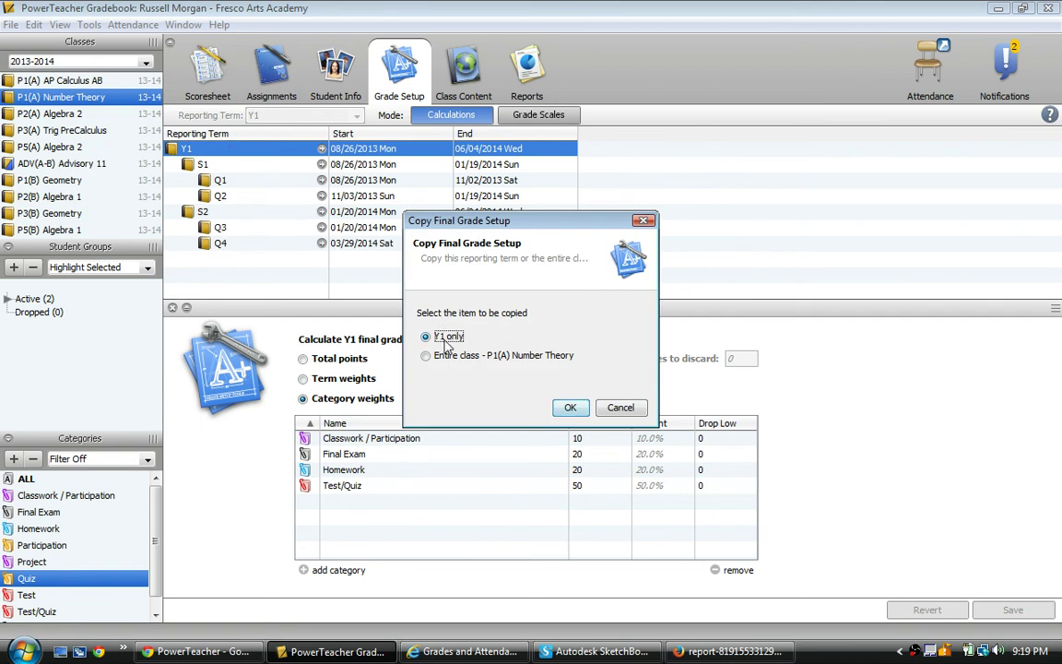
{"action": "left_click", "coordinate": [570, 408]}
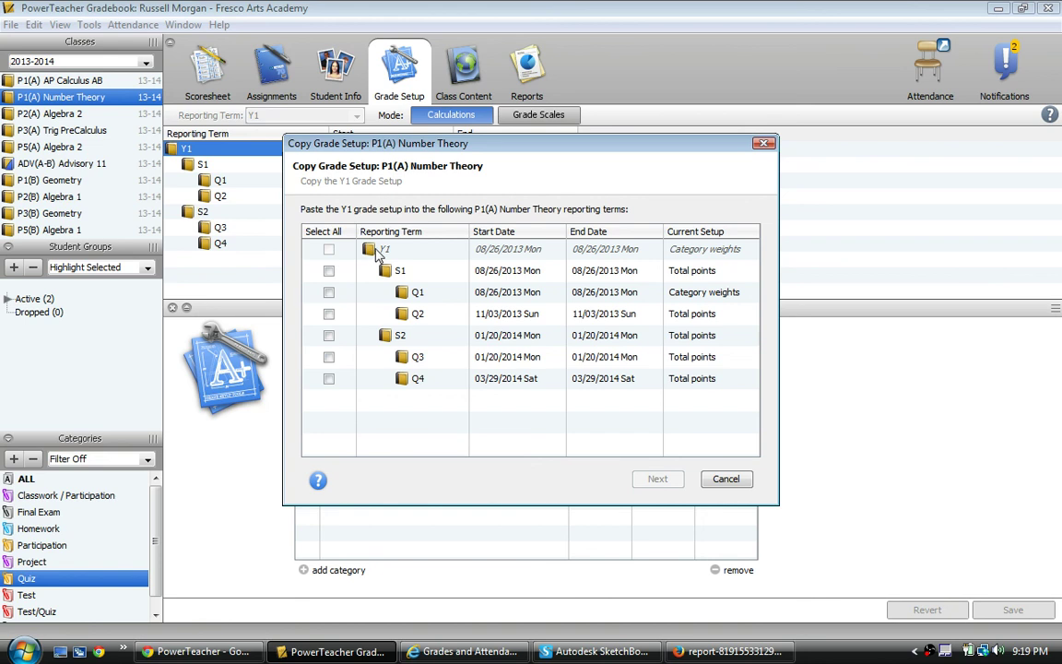
{"action": "left_click", "coordinate": [329, 273]}
{"action": "left_click", "coordinate": [329, 293]}
{"action": "left_click", "coordinate": [330, 313]}
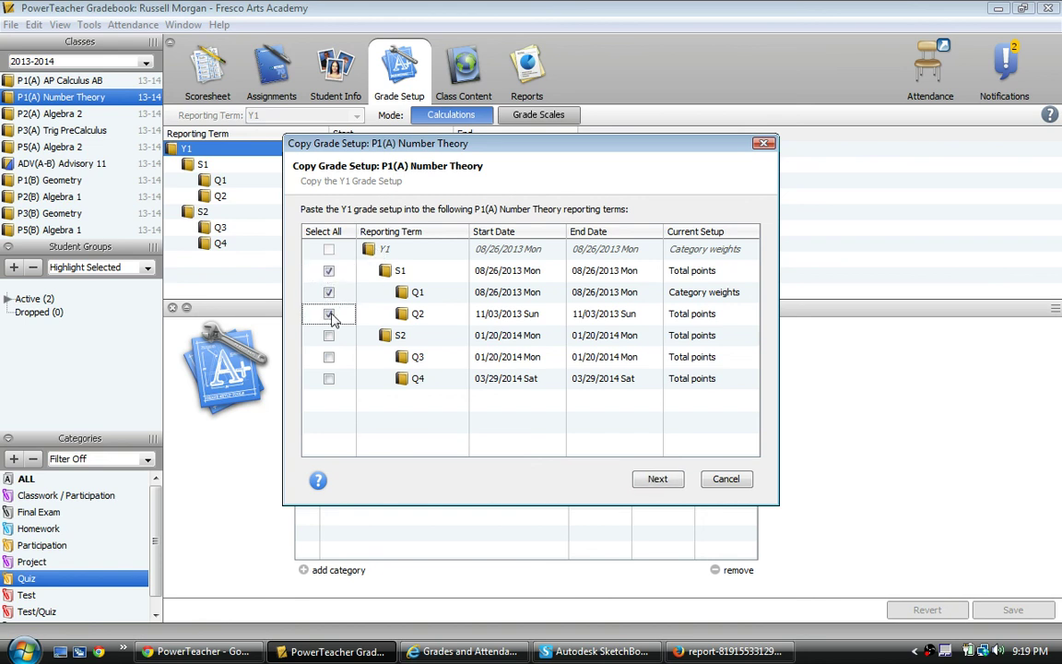
{"action": "left_click", "coordinate": [331, 335]}
{"action": "left_click", "coordinate": [329, 358]}
{"action": "left_click", "coordinate": [329, 379]}
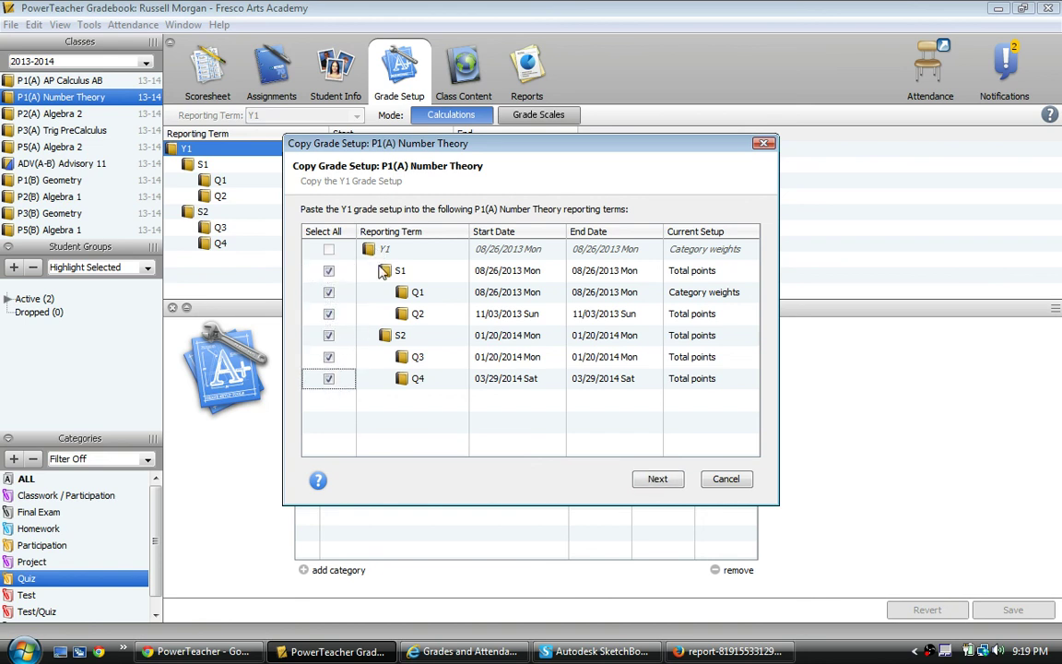
{"action": "left_click", "coordinate": [656, 478]}
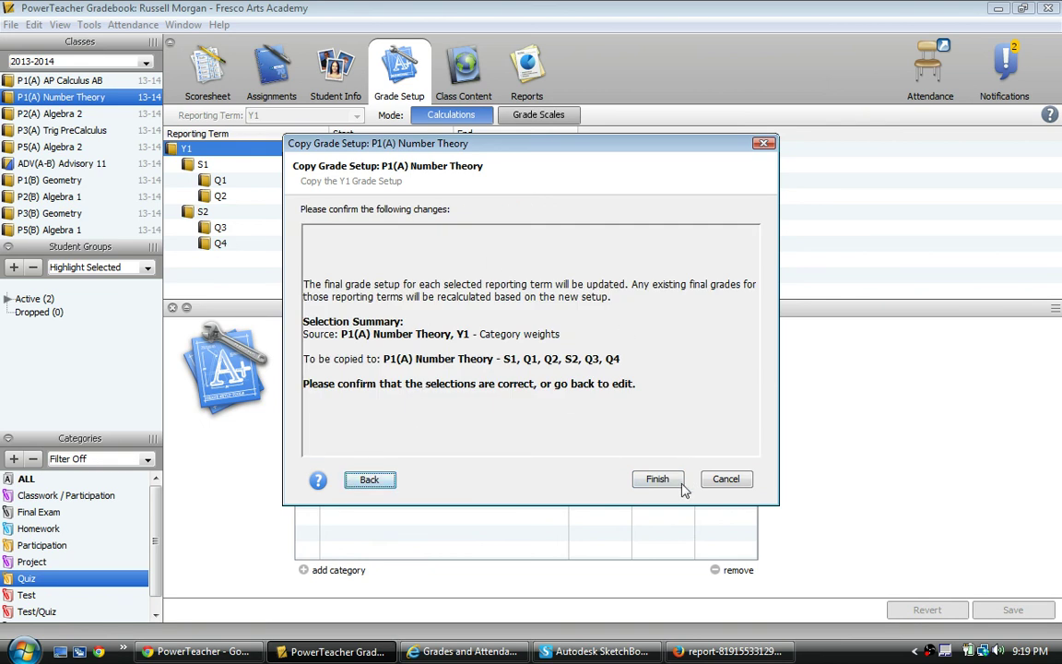
{"action": "left_click", "coordinate": [658, 481]}
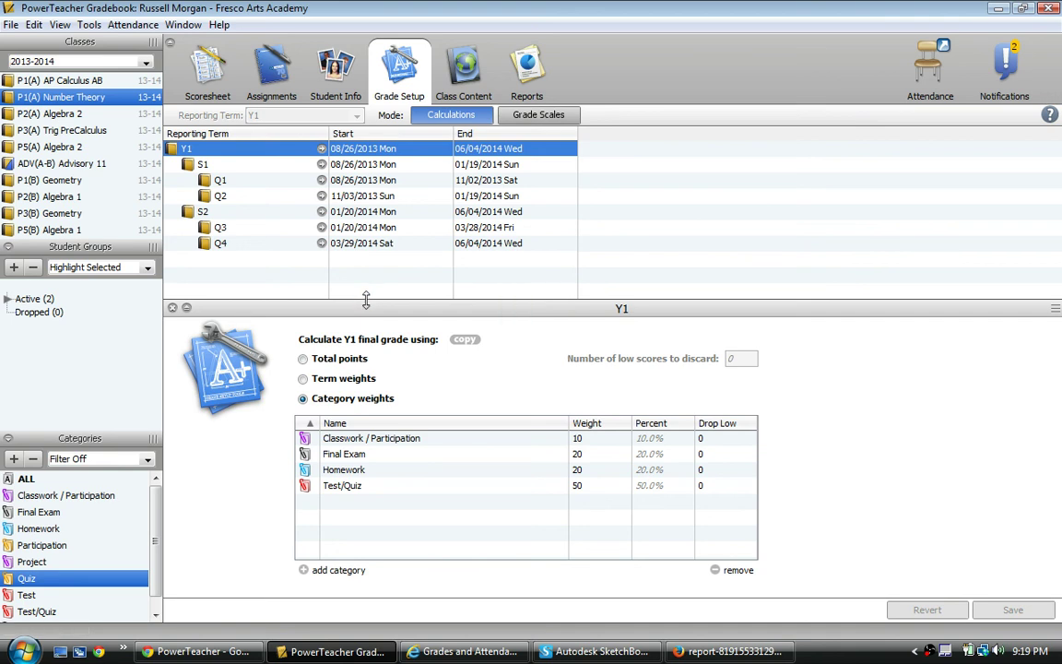
Step: Review the copied grade setup for S1, Q1, Q2, S2 and Q3, and open the class scoresheet
{"action": "left_click", "coordinate": [322, 164]}
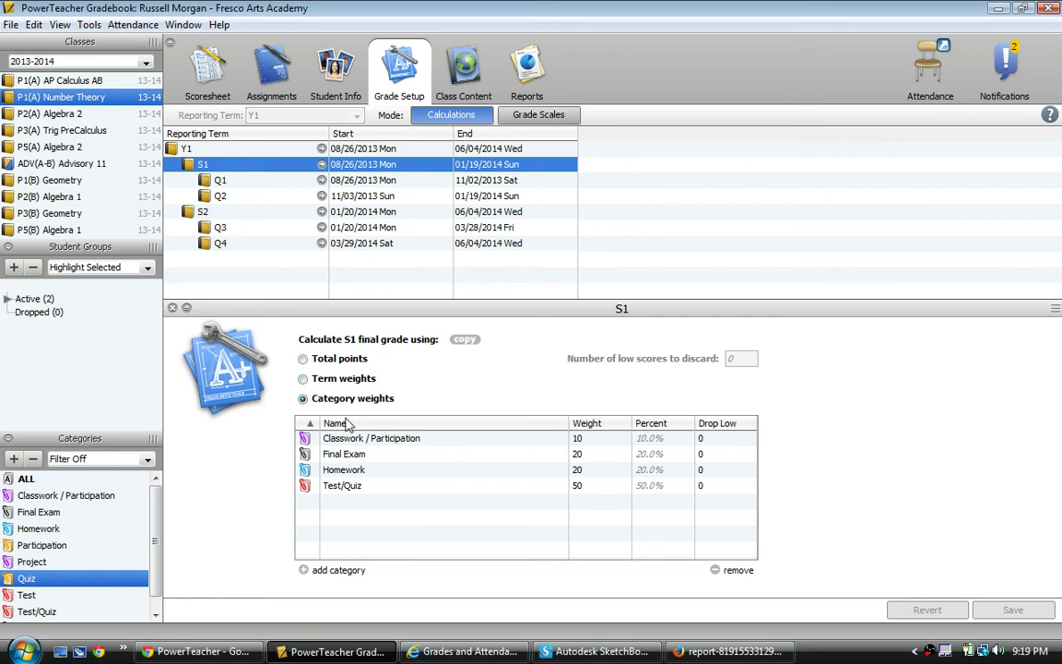
{"action": "left_click", "coordinate": [293, 179]}
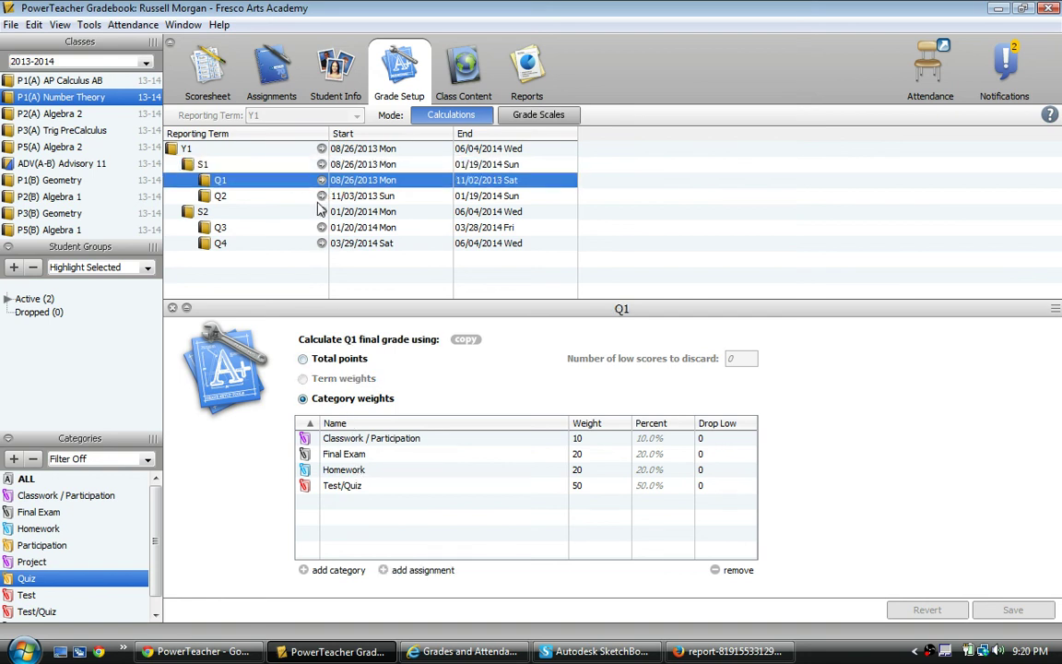
{"action": "left_click", "coordinate": [320, 195]}
{"action": "left_click", "coordinate": [323, 212]}
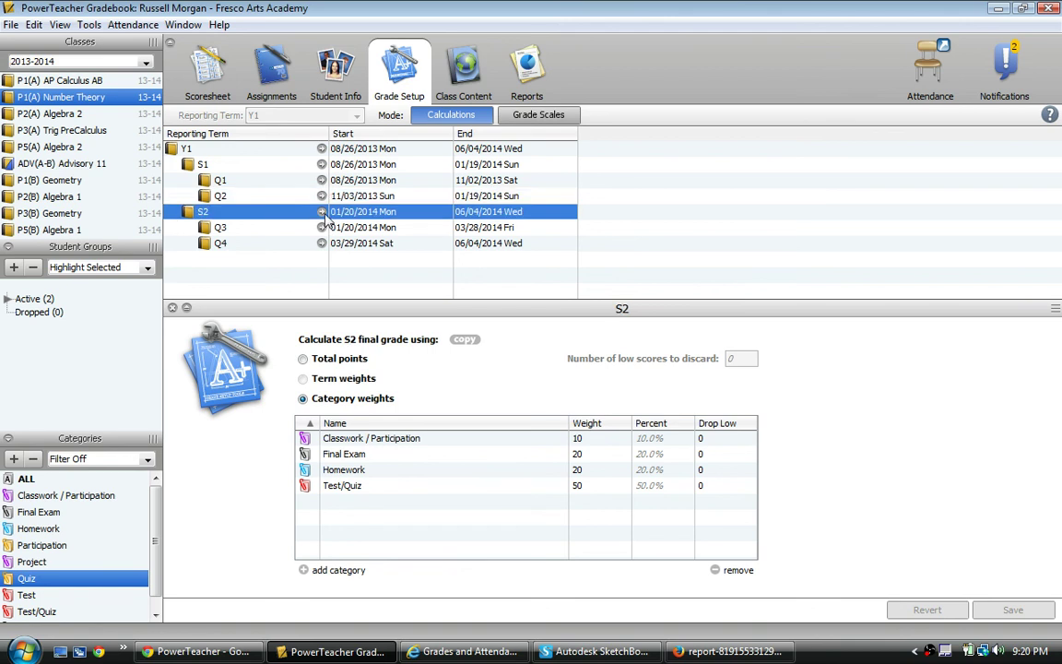
{"action": "left_click", "coordinate": [323, 226]}
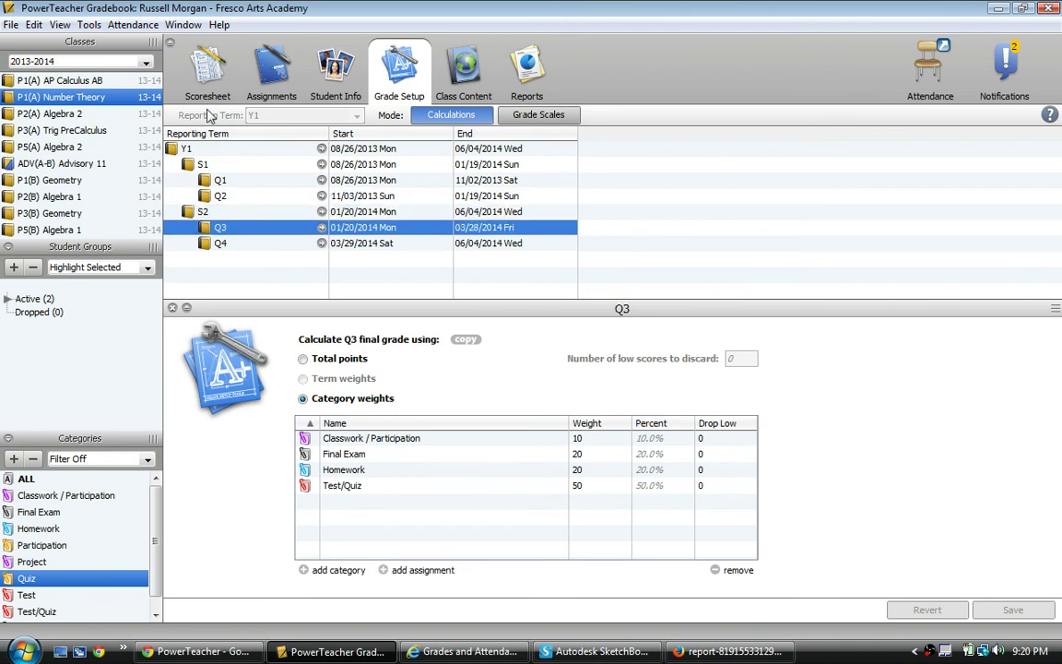
{"action": "left_click", "coordinate": [190, 79]}
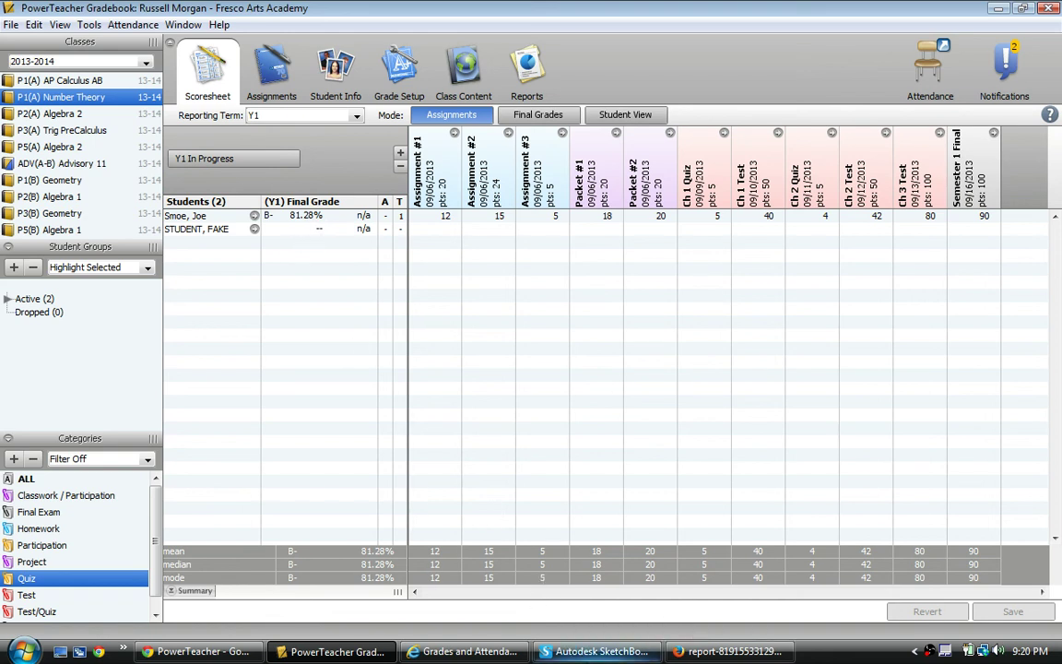
Step: Switch to Autodesk SketchBook Express and draw a red curly bracket beside the three homework assignment scores
{"action": "left_click", "coordinate": [595, 651]}
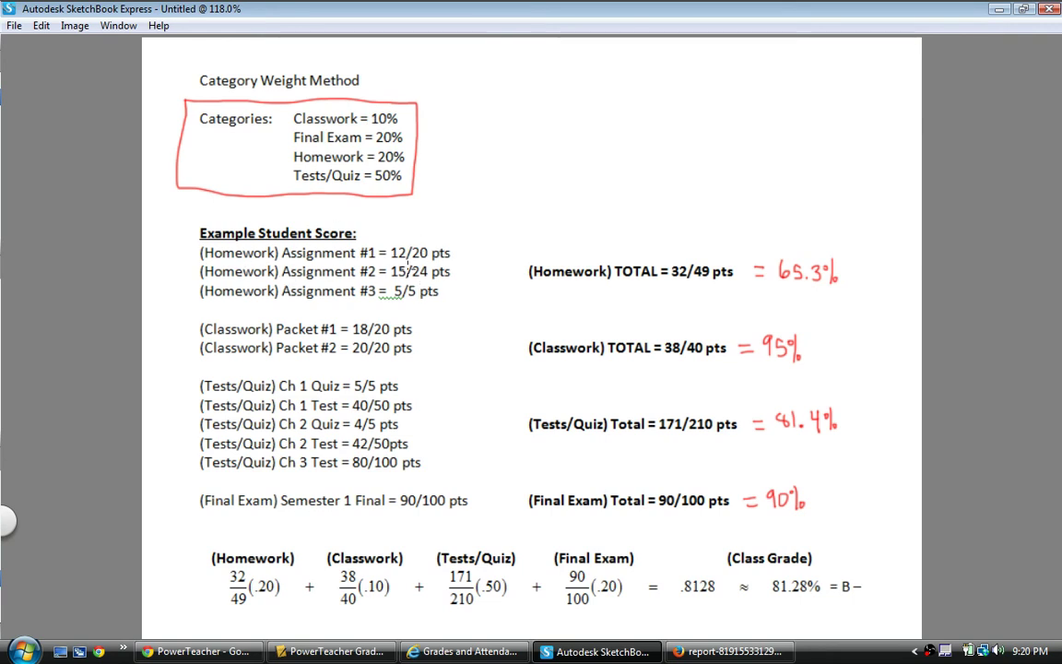
{"action": "mouse_move", "coordinate": [443, 241]}
{"action": "left_mouse_down"}
{"action": "mouse_move", "coordinate": [477, 272]}
{"action": "mouse_move", "coordinate": [452, 299]}
{"action": "left_mouse_up"}
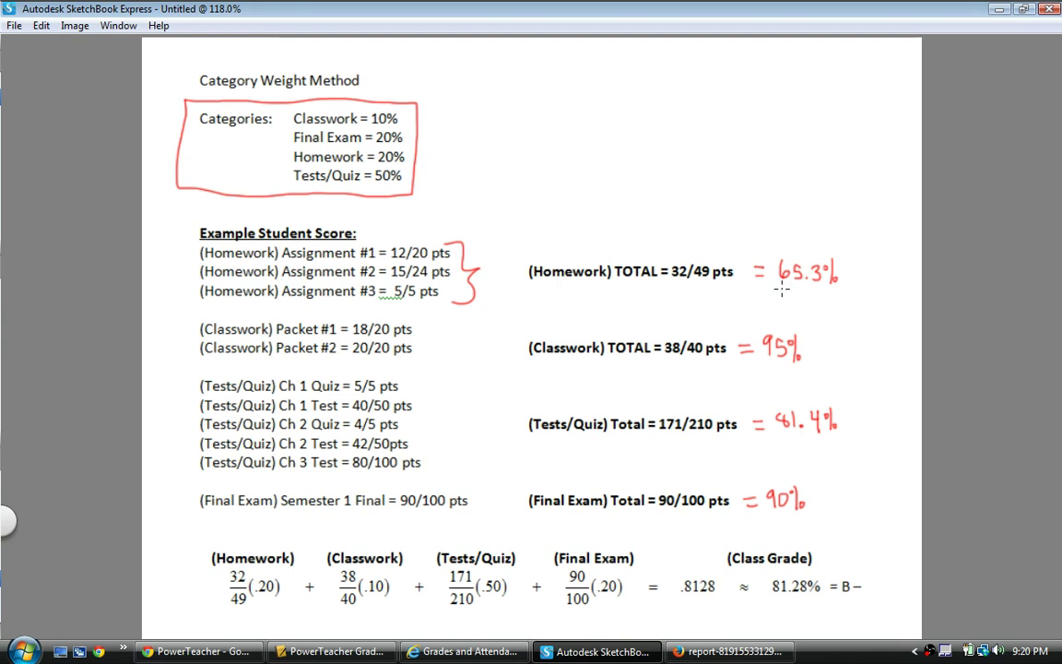
Step: Circle the 65.3%, 95%, 81.4% and 90% category totals in red and bracket the Classwork and Tests/Quiz score lists
{"action": "mouse_move", "coordinate": [782, 292]}
{"action": "left_mouse_down"}
{"action": "mouse_move", "coordinate": [858, 277]}
{"action": "mouse_move", "coordinate": [781, 237]}
{"action": "mouse_move", "coordinate": [783, 295]}
{"action": "left_mouse_up"}
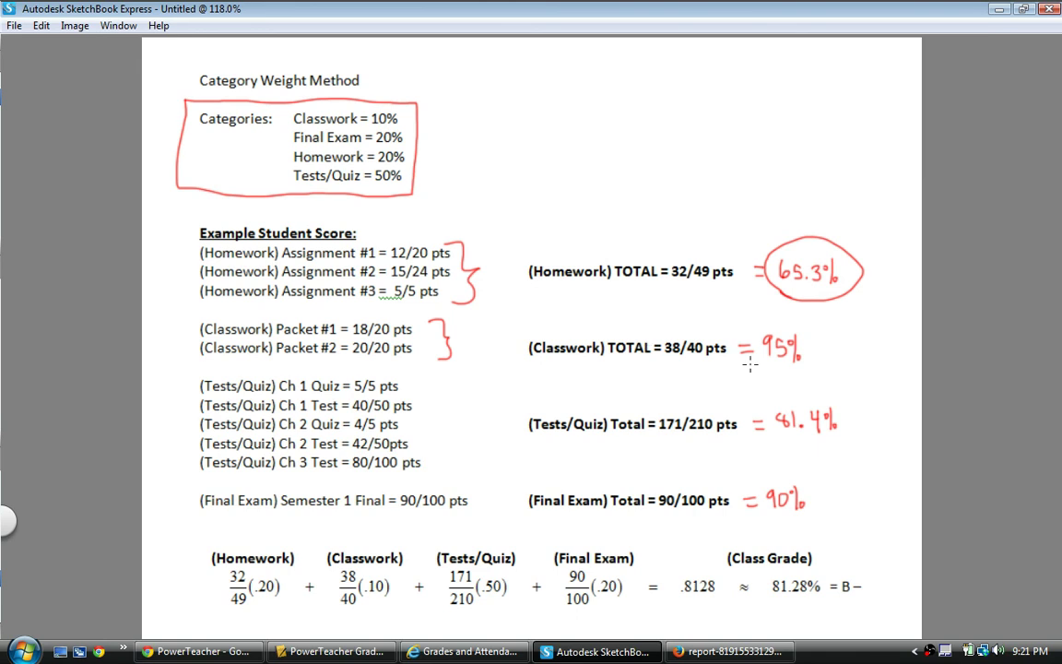
{"action": "mouse_move", "coordinate": [756, 371]}
{"action": "left_mouse_down"}
{"action": "mouse_move", "coordinate": [819, 355]}
{"action": "mouse_move", "coordinate": [770, 327]}
{"action": "mouse_move", "coordinate": [758, 367]}
{"action": "left_mouse_up"}
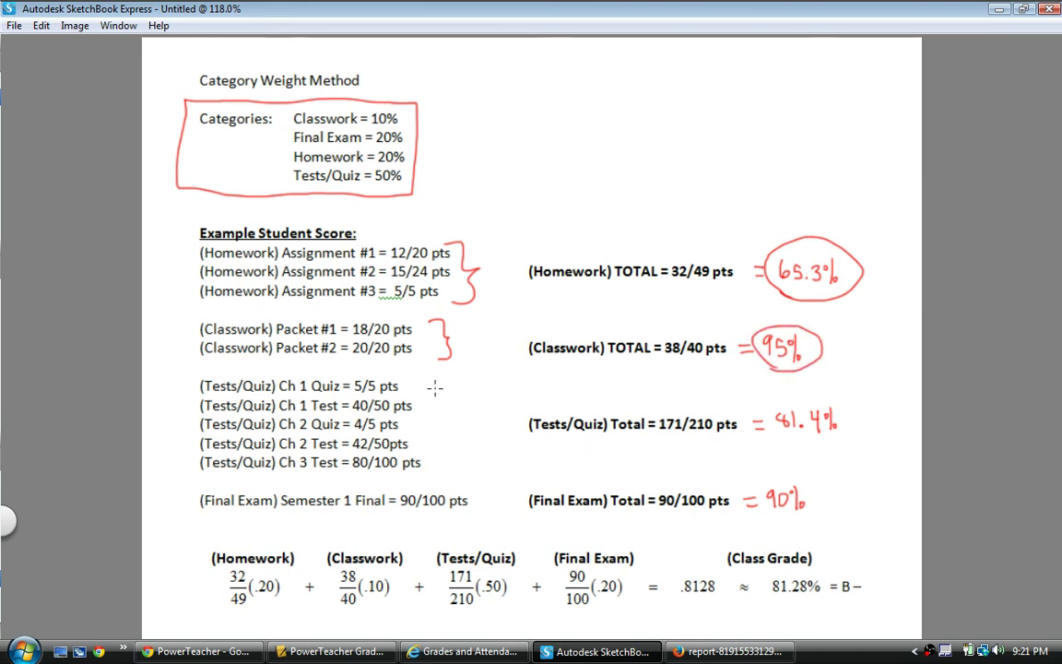
{"action": "mouse_move", "coordinate": [425, 381]}
{"action": "left_mouse_down"}
{"action": "mouse_move", "coordinate": [461, 420]}
{"action": "mouse_move", "coordinate": [433, 465]}
{"action": "left_mouse_up"}
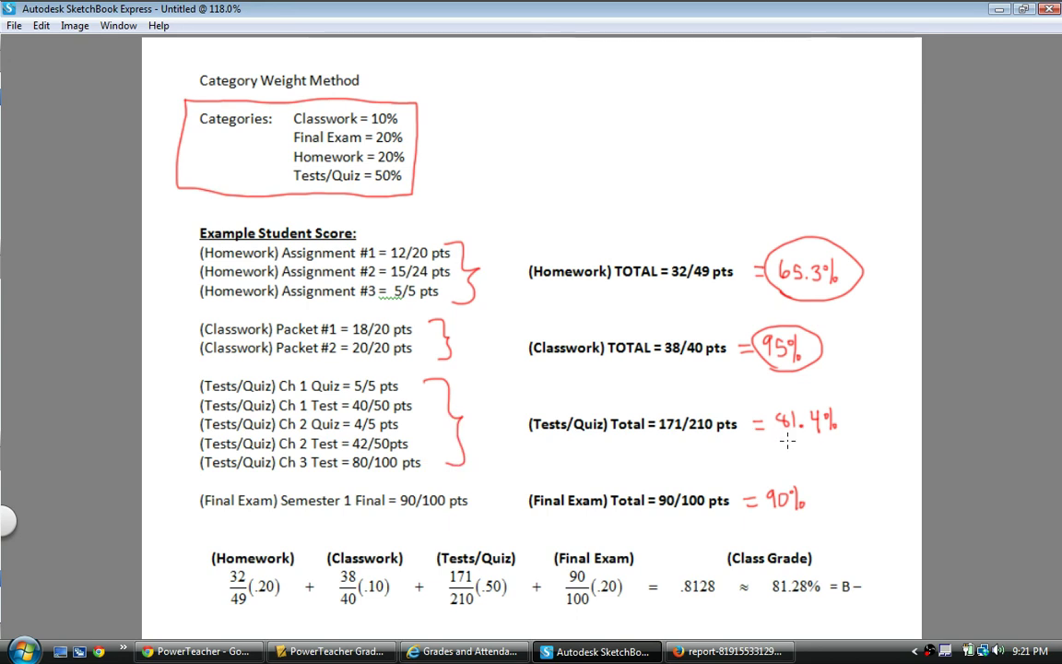
{"action": "mouse_move", "coordinate": [785, 438]}
{"action": "left_mouse_down"}
{"action": "mouse_move", "coordinate": [830, 444]}
{"action": "mouse_move", "coordinate": [835, 399]}
{"action": "mouse_move", "coordinate": [786, 406]}
{"action": "mouse_move", "coordinate": [781, 441]}
{"action": "left_mouse_up"}
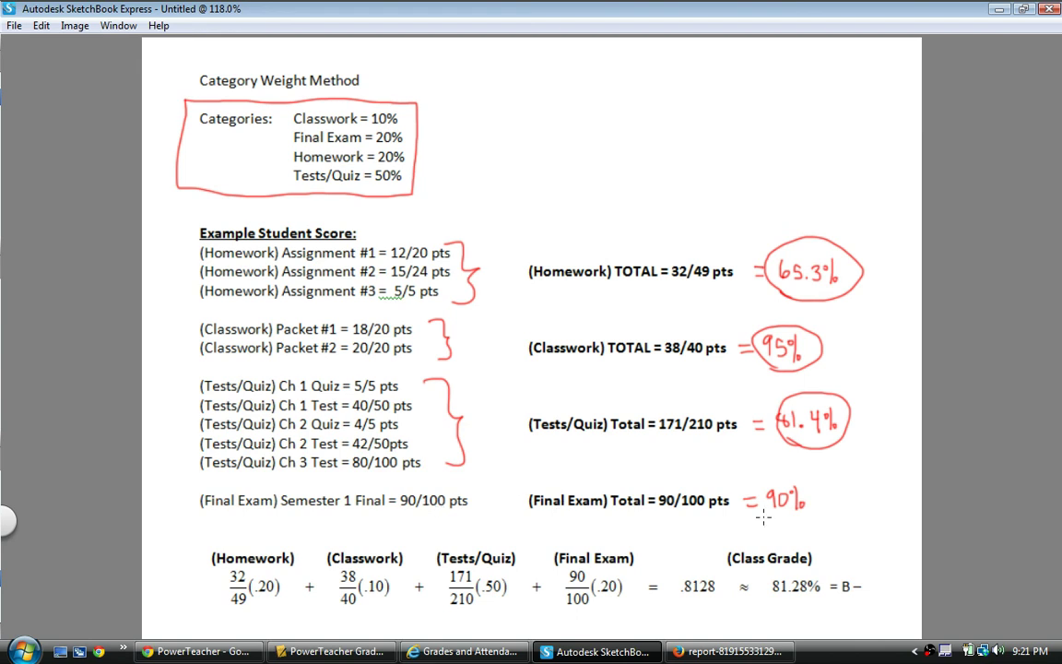
{"action": "mouse_move", "coordinate": [771, 505]}
{"action": "left_mouse_down"}
{"action": "mouse_move", "coordinate": [775, 476]}
{"action": "mouse_move", "coordinate": [786, 510]}
{"action": "left_mouse_up"}
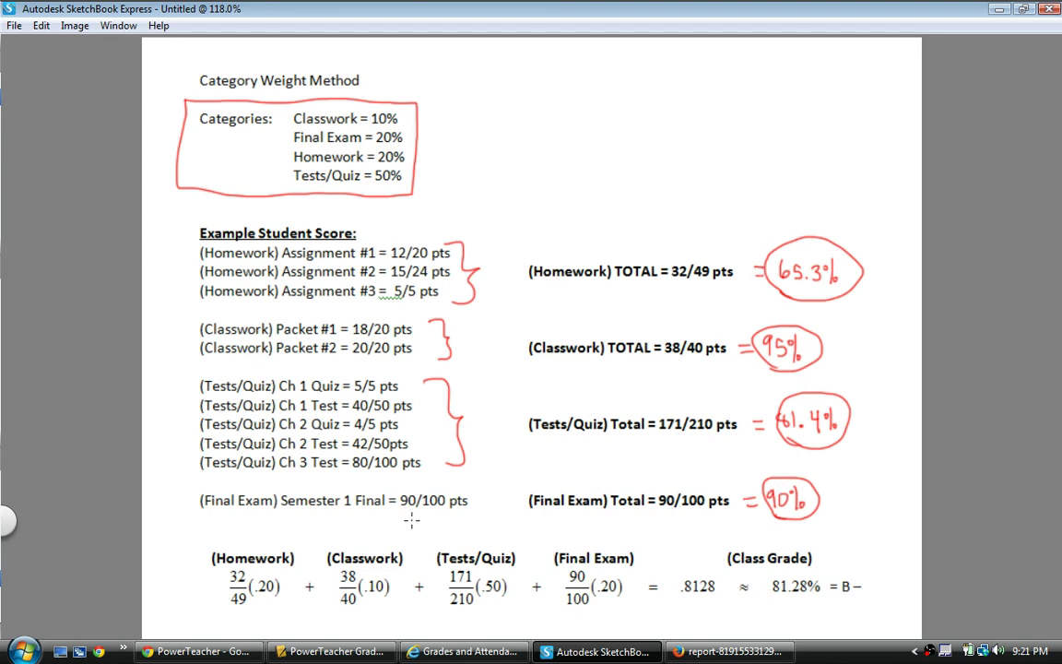
Step: Write 65.3 and 95 in red under the Homework and Classwork fractions, and mark the .8128 result
{"action": "left_click_drag", "start_coordinate": [206, 610], "coordinate": [245, 625]}
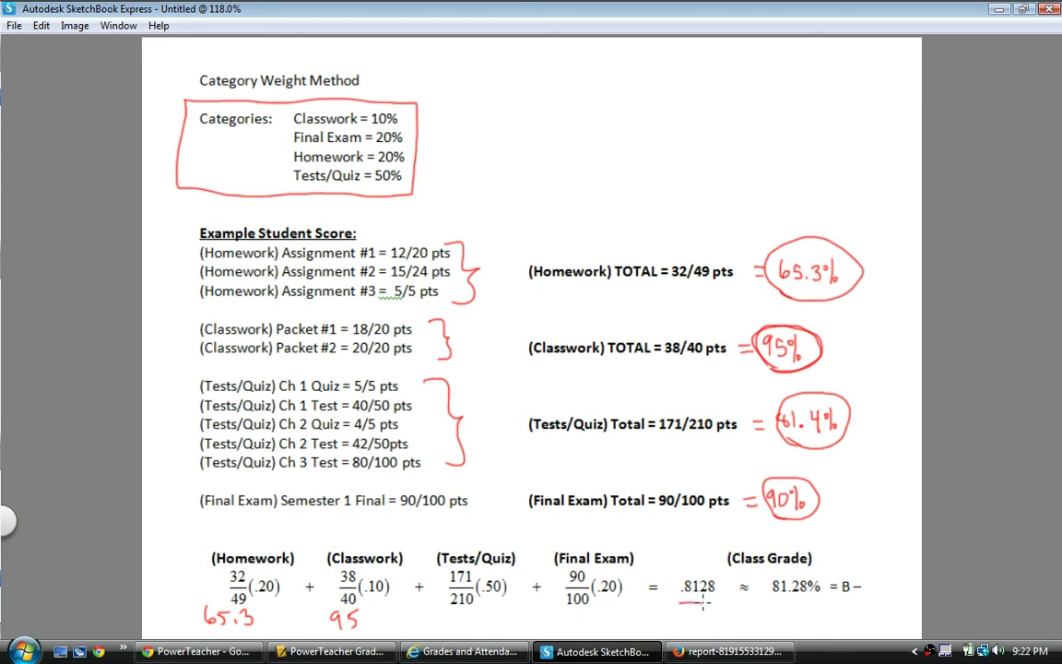
{"action": "left_click_drag", "start_coordinate": [719, 588], "coordinate": [690, 571]}
Step: Switch to PowerTeacher Gradebook and open the grade setup calculations for P1(A) Number Theory
{"action": "left_click", "coordinate": [331, 651]}
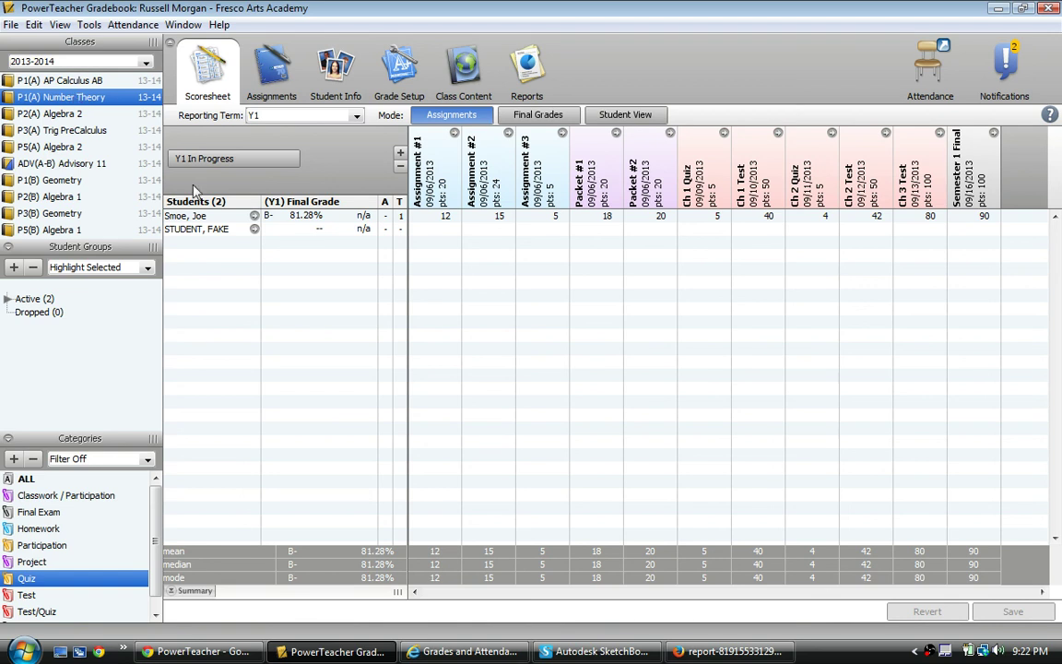
{"action": "left_click", "coordinate": [89, 25]}
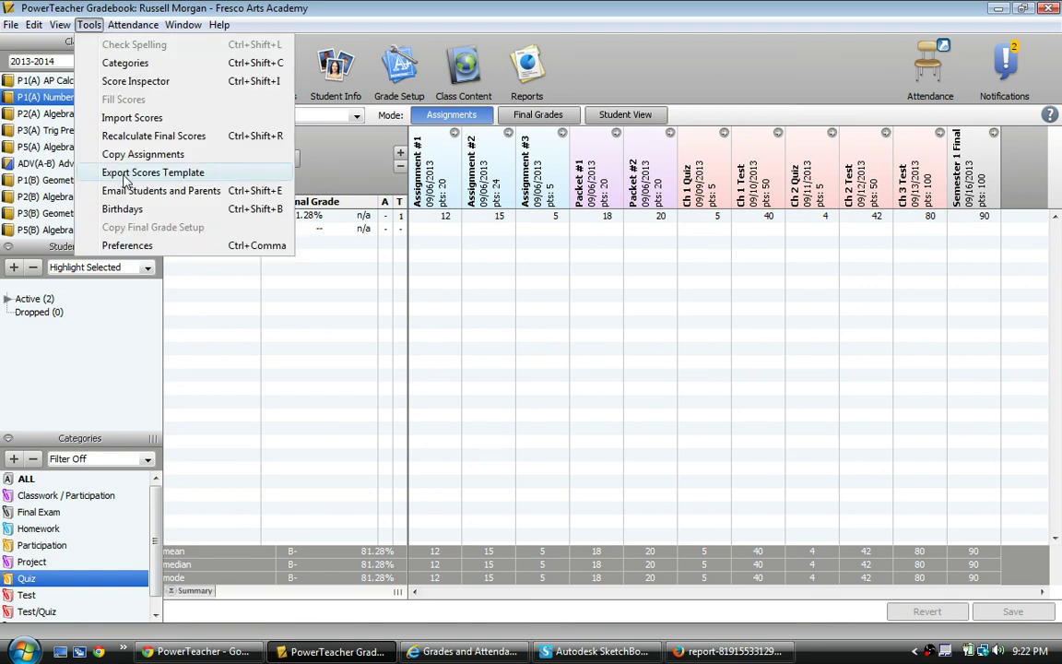
{"action": "left_click", "coordinate": [296, 287]}
{"action": "left_click", "coordinate": [378, 69]}
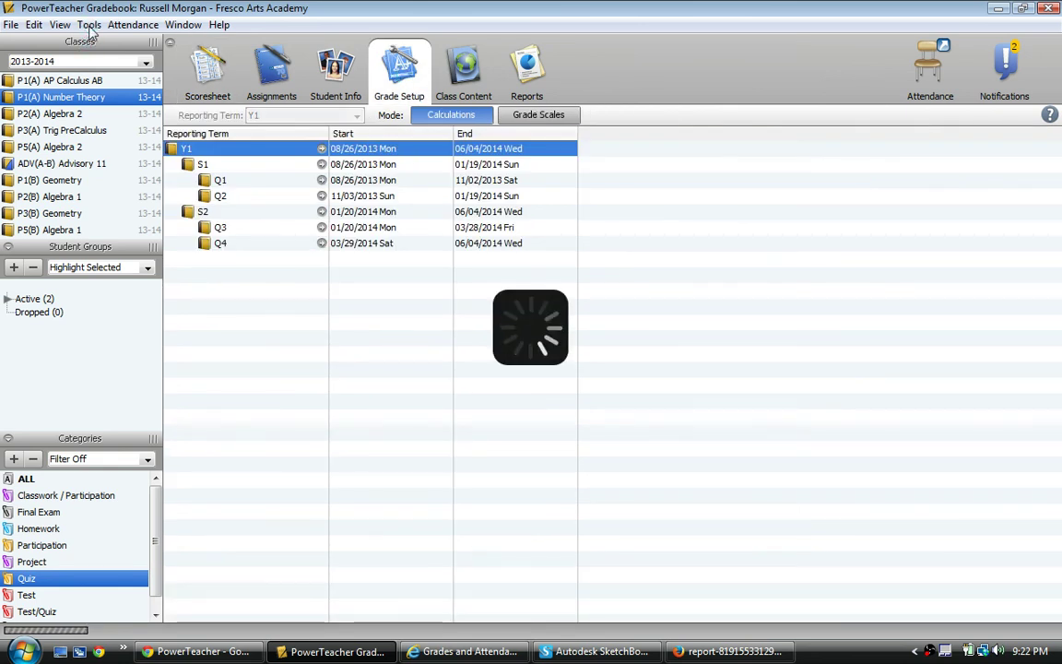
Step: Start copying the final grade setup of the entire P1(A) Number Theory class, listing target classes for 2013-2014
{"action": "left_click", "coordinate": [88, 25]}
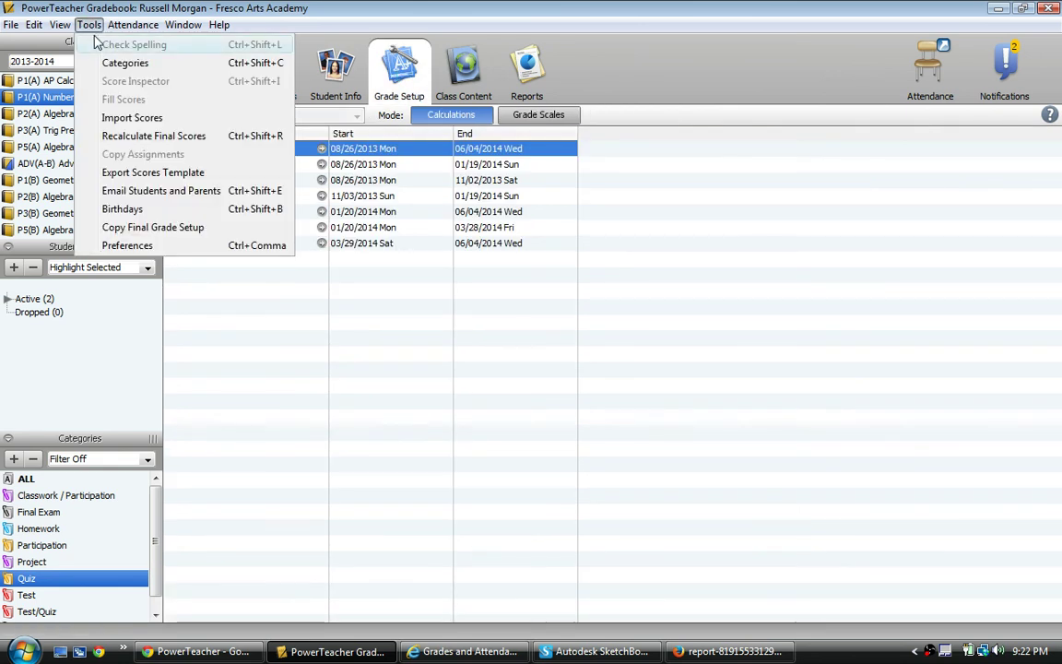
{"action": "left_click", "coordinate": [162, 233]}
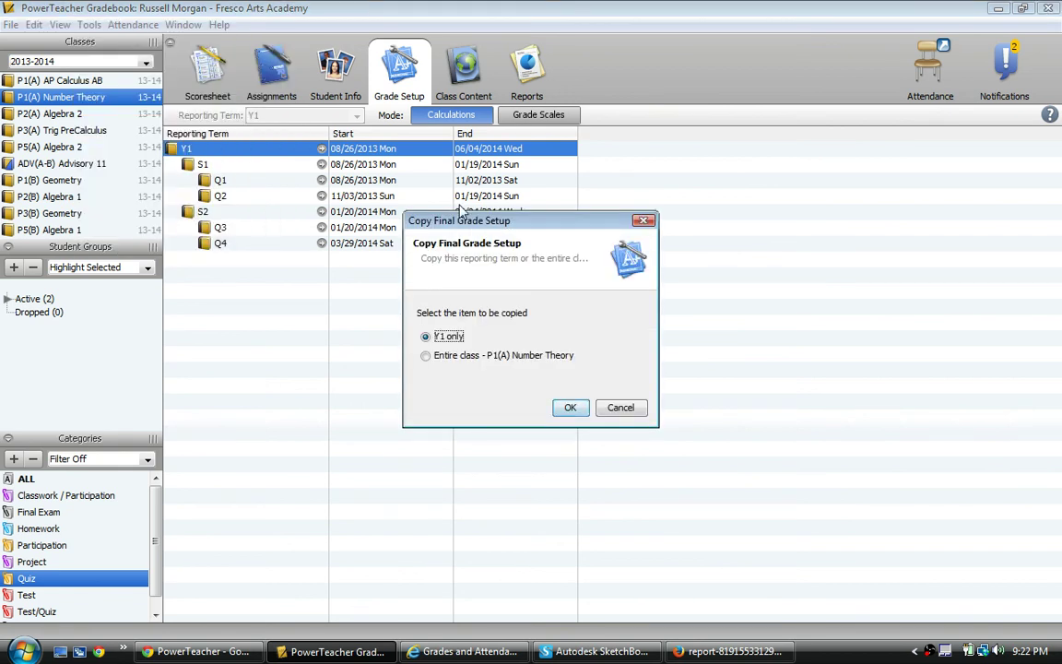
{"action": "left_click", "coordinate": [449, 365]}
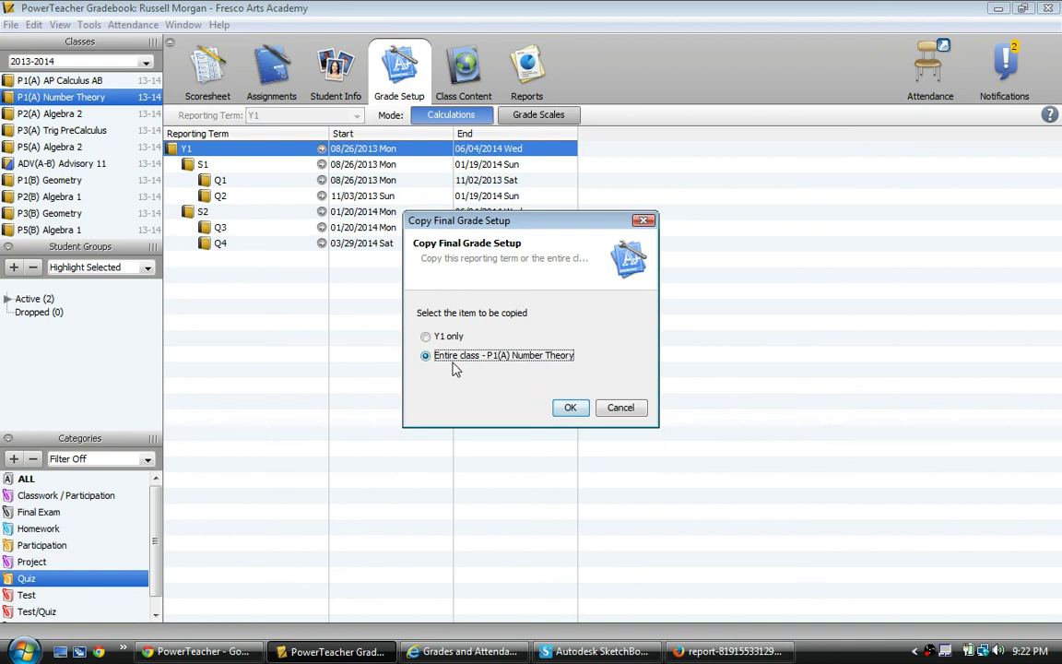
{"action": "left_click", "coordinate": [571, 411]}
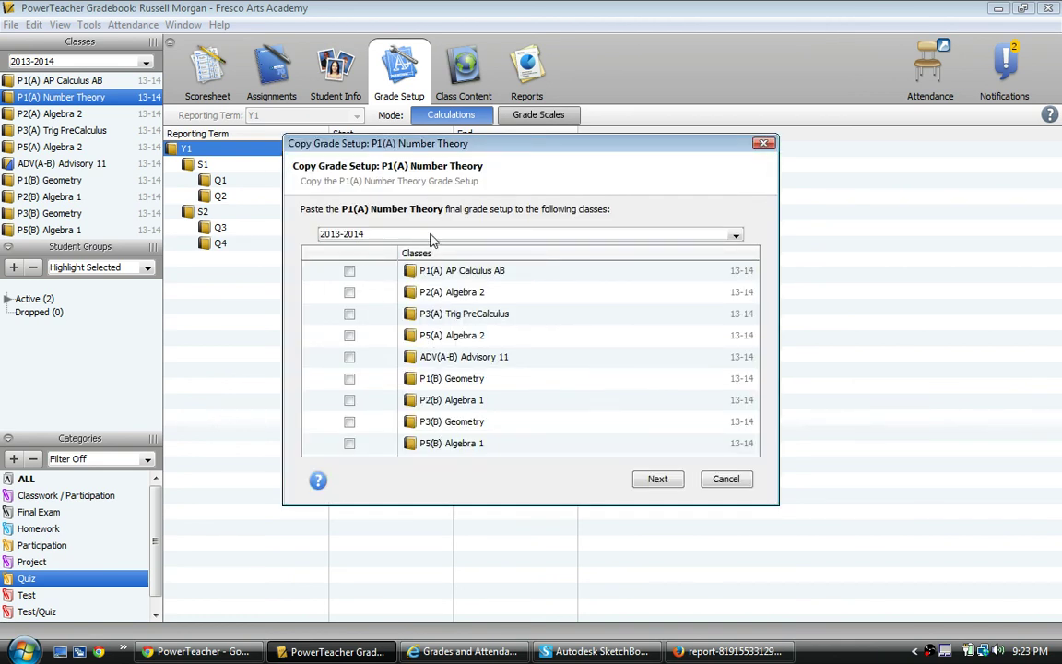
{"action": "left_click", "coordinate": [401, 235]}
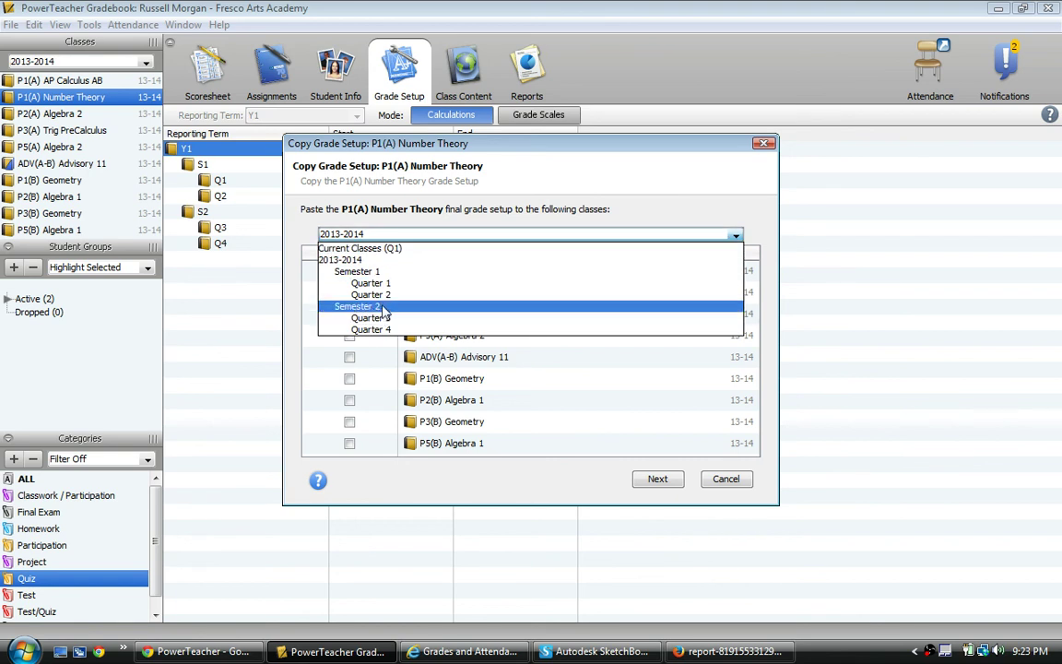
{"action": "left_click", "coordinate": [372, 261]}
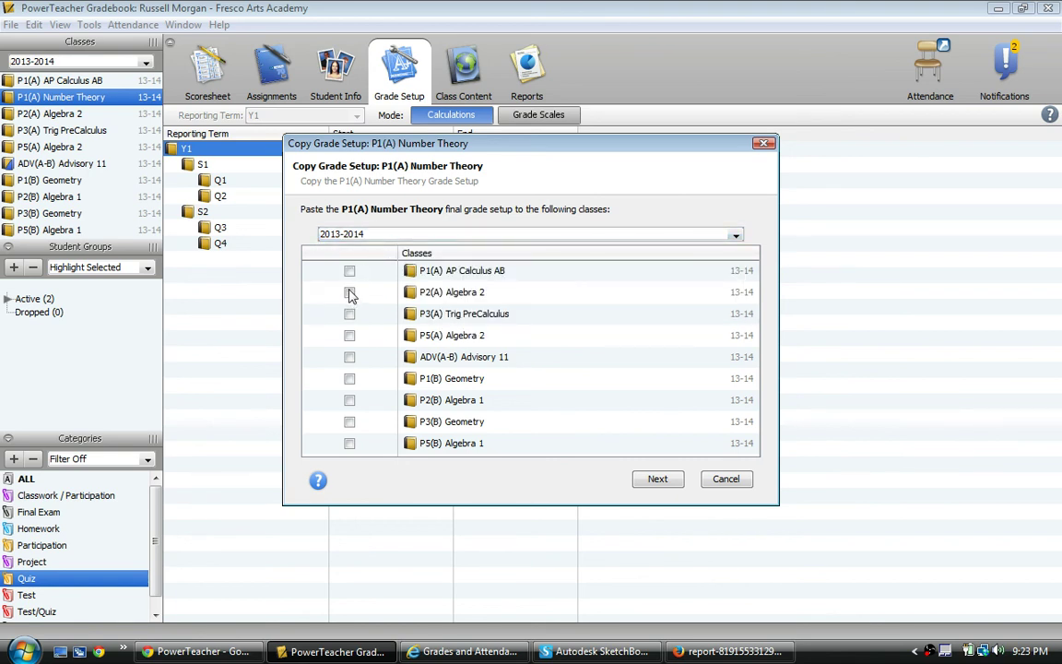
Step: Select AP Calculus AB, P2(A) Algebra 2, Trig PreCalculus, Advisory 11 and P3(B) Geometry as copy targets, review the summary and cancel the copy
{"action": "left_click", "coordinate": [350, 270]}
{"action": "left_click", "coordinate": [349, 292]}
{"action": "left_click", "coordinate": [349, 313]}
{"action": "left_click", "coordinate": [349, 357]}
{"action": "left_click", "coordinate": [349, 421]}
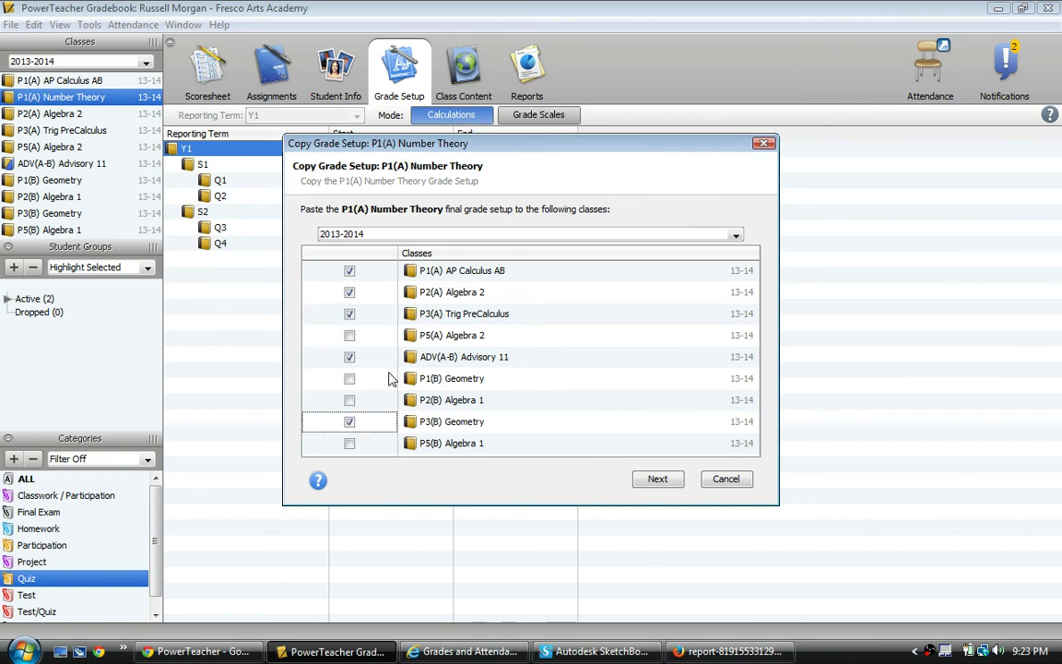
{"action": "left_click", "coordinate": [657, 481]}
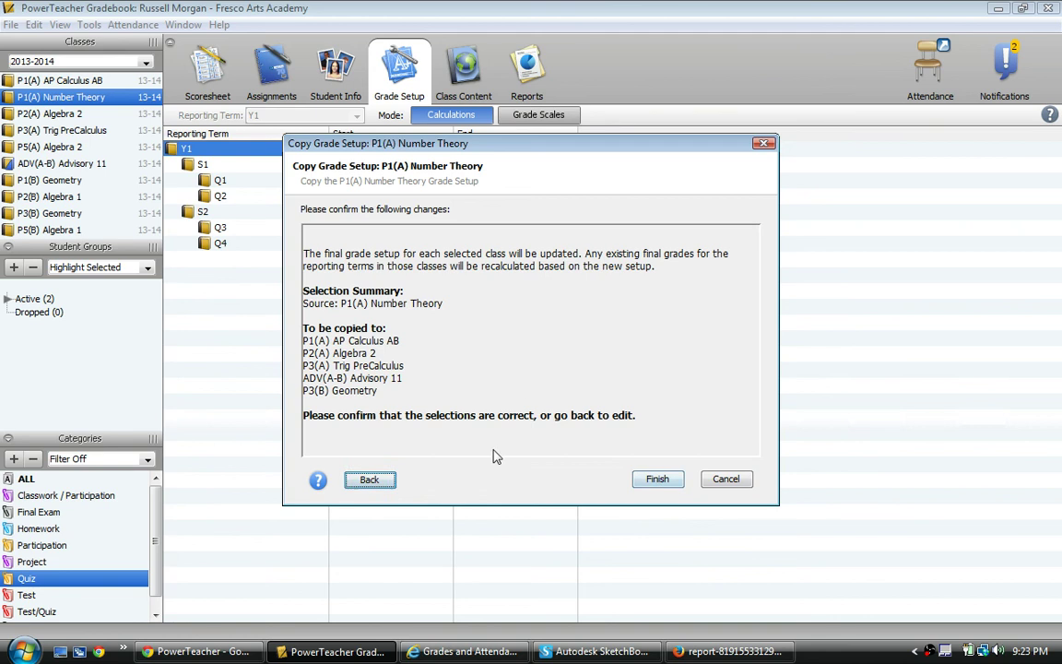
{"action": "left_click", "coordinate": [727, 481]}
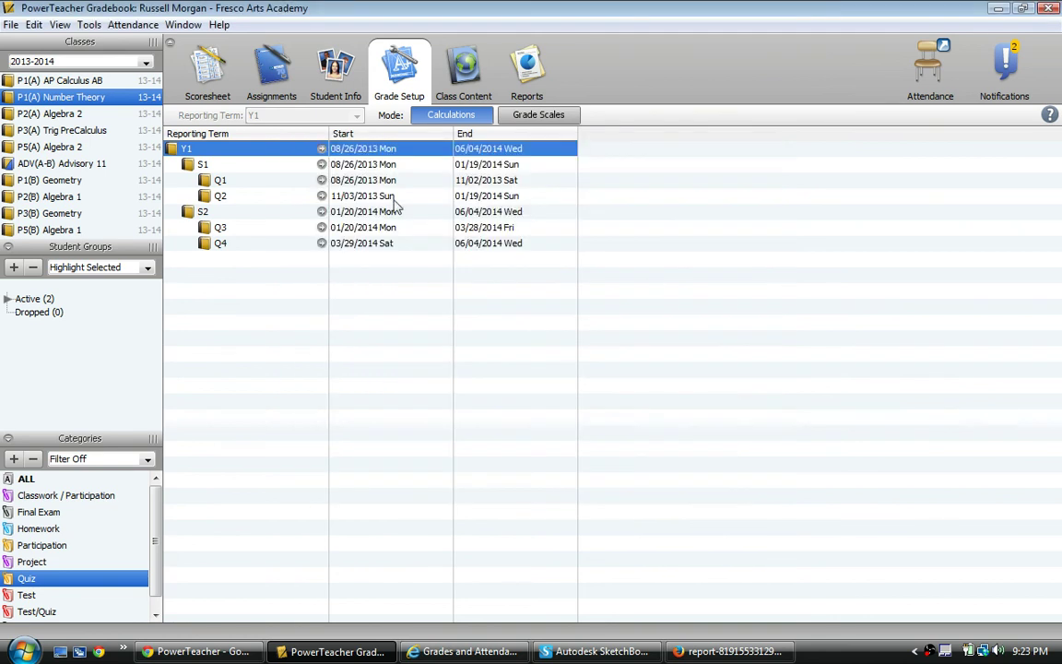